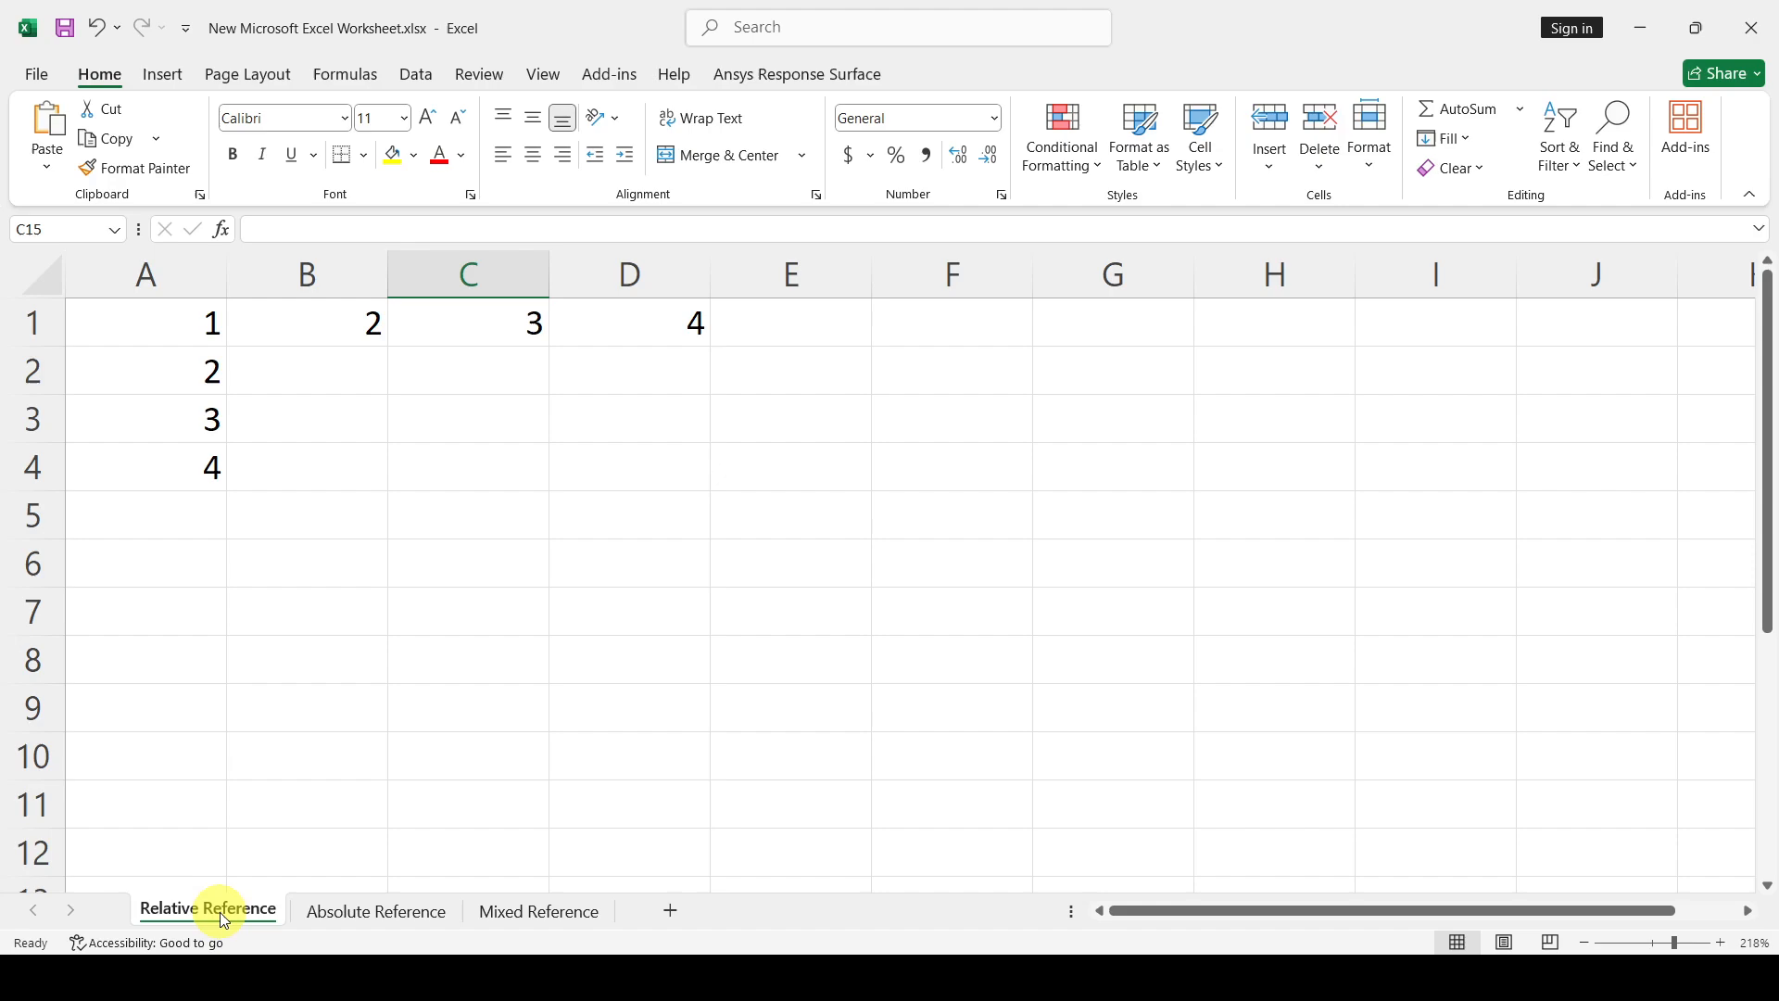
Look through the Absolute Reference and Mixed Reference sheets, and return to the Relative Reference sheet
click(357, 908)
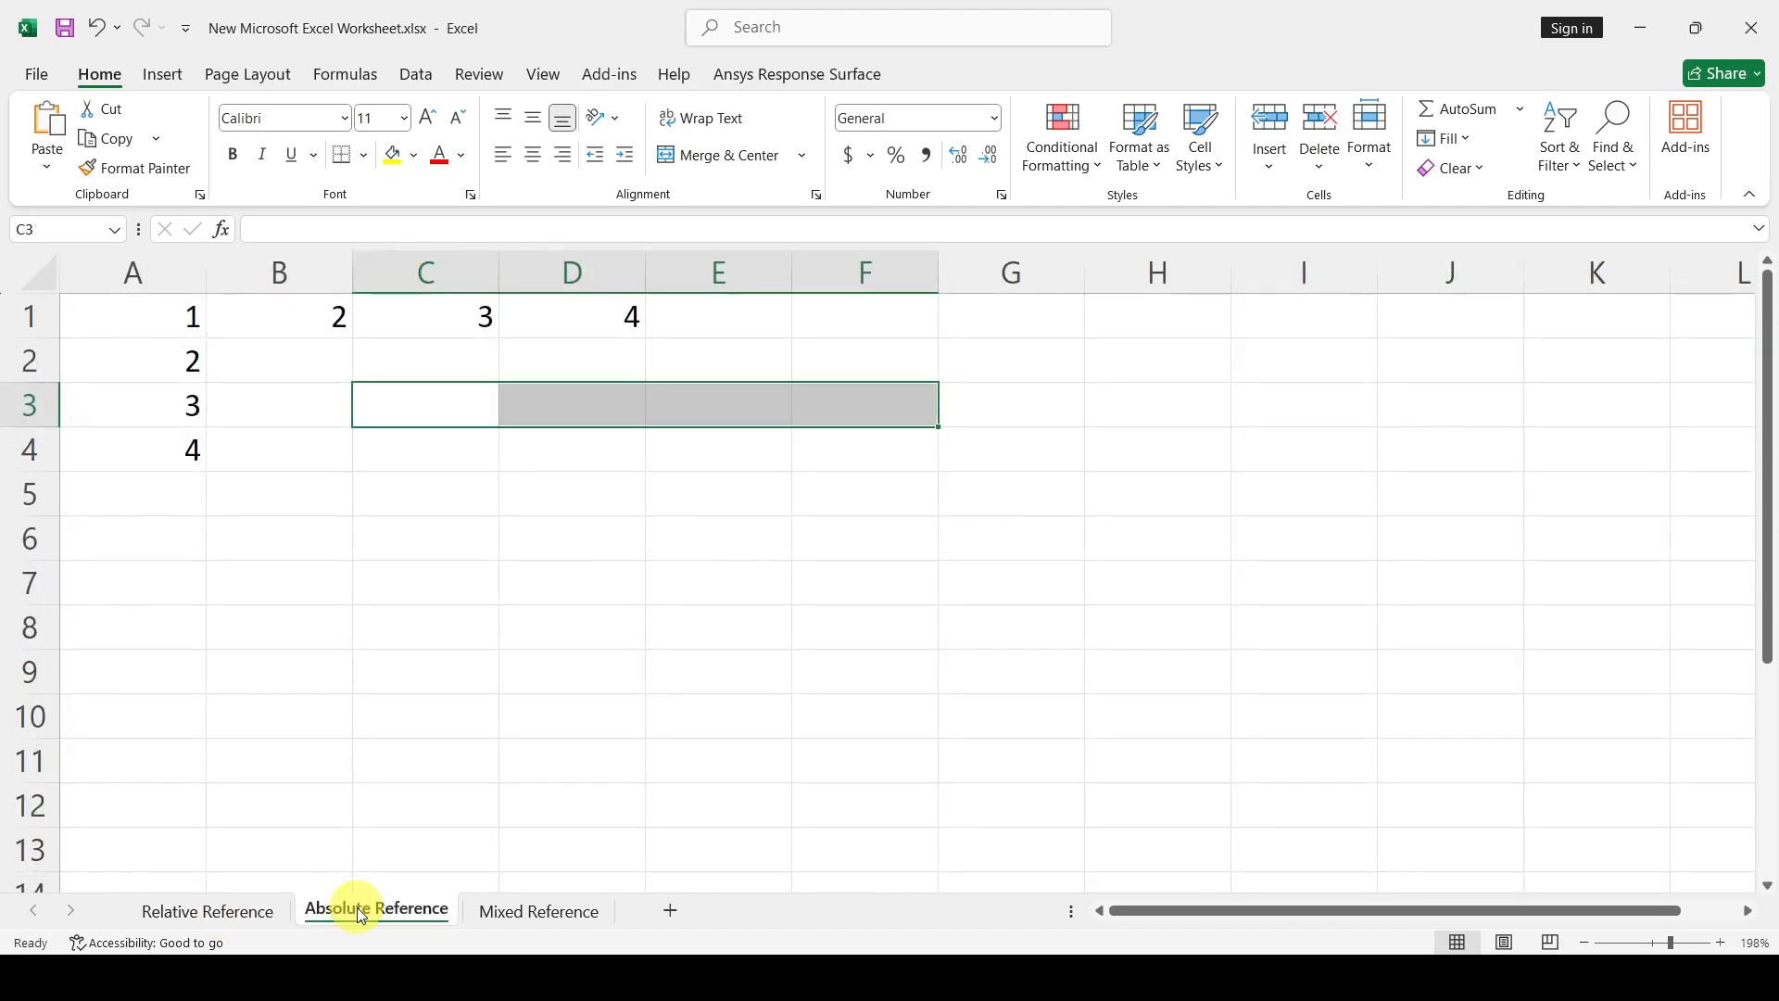
click(513, 920)
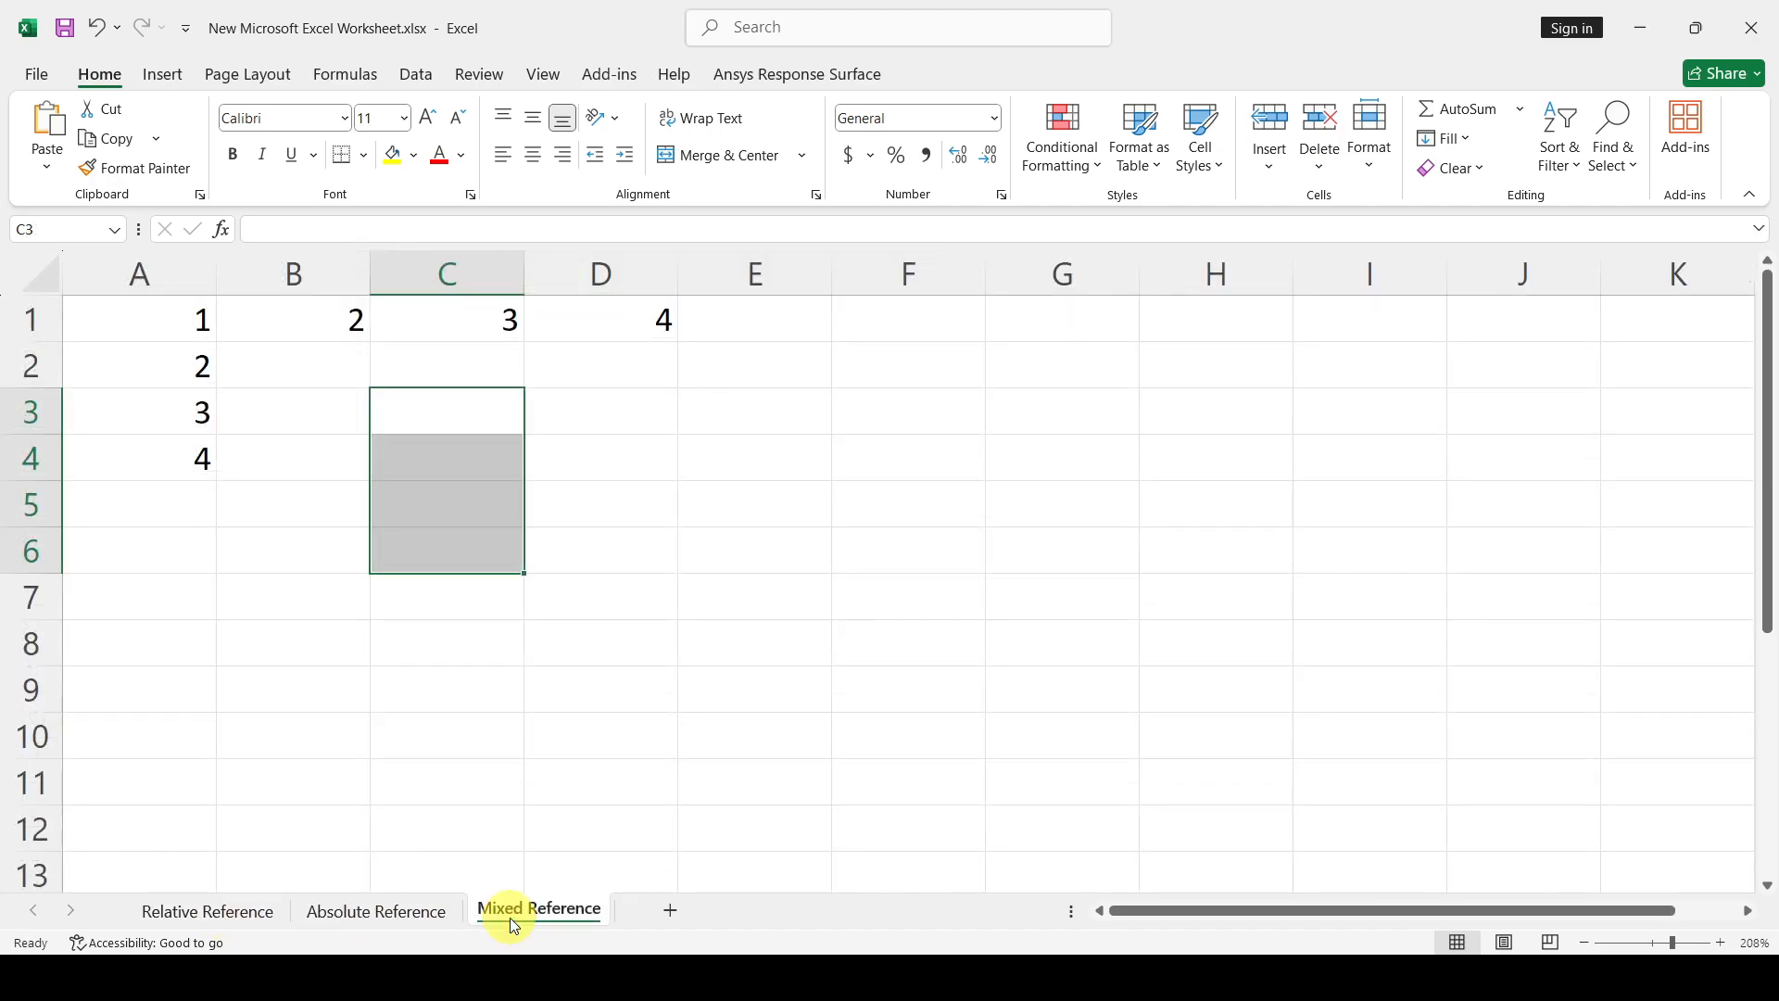
click(248, 918)
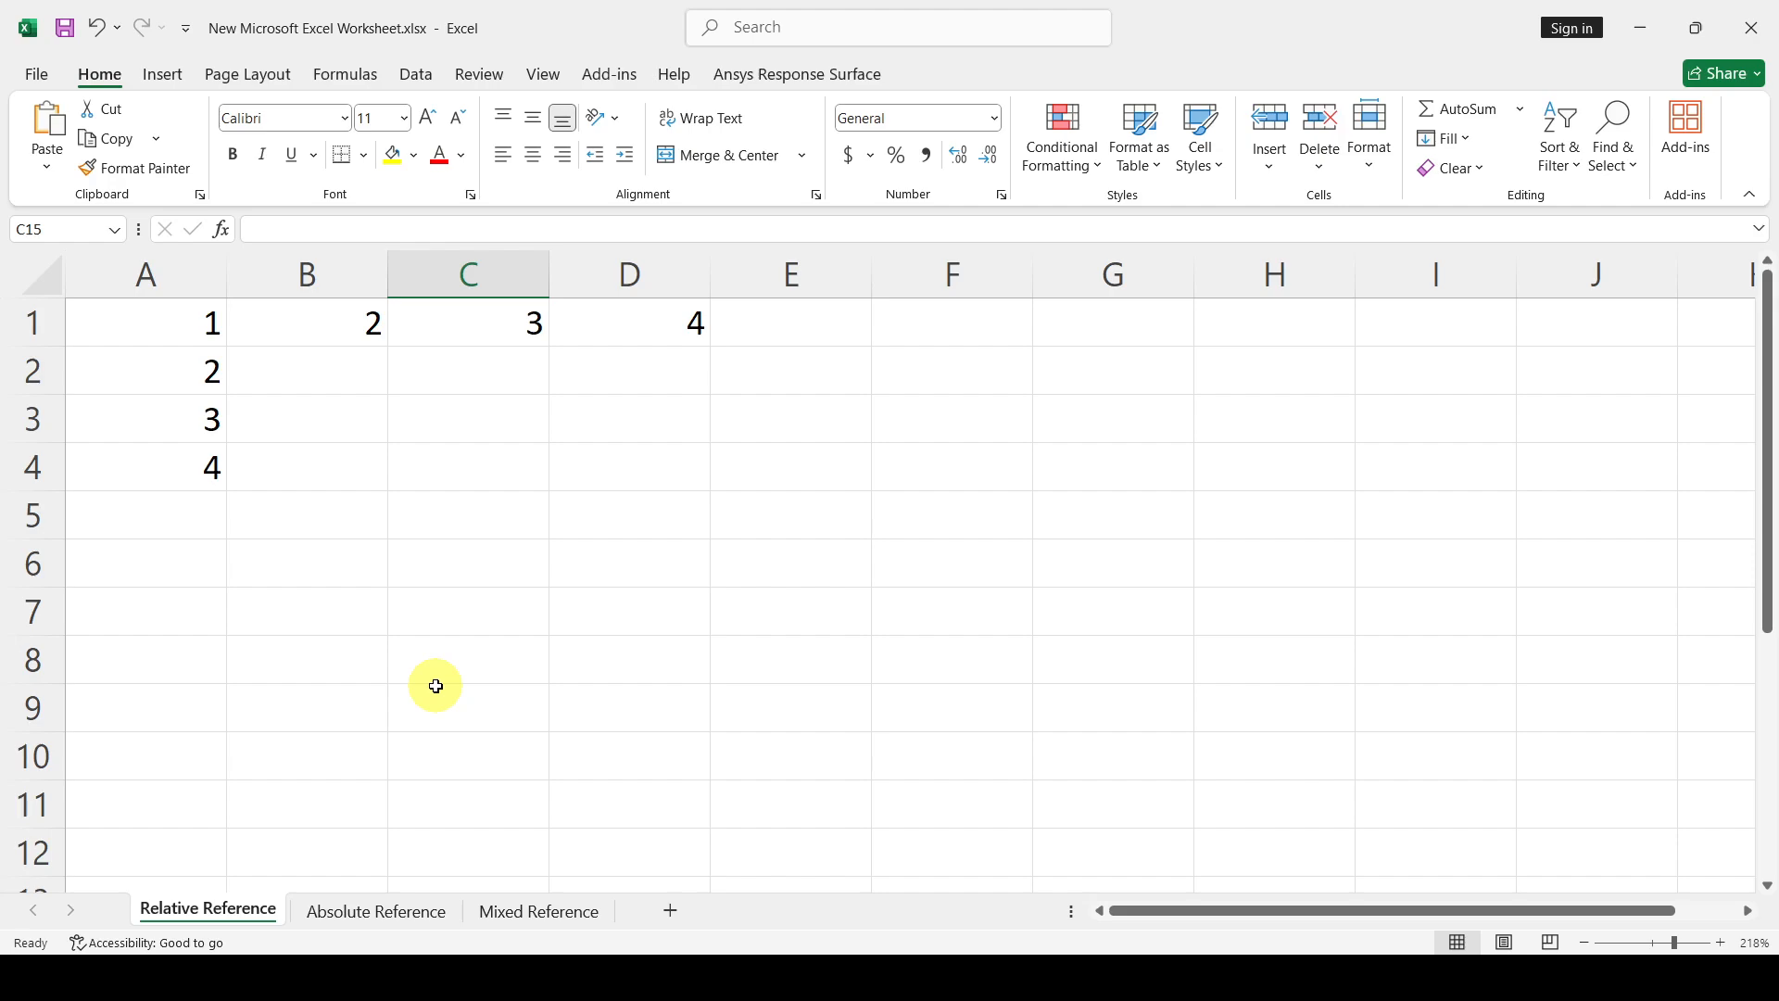
click(369, 909)
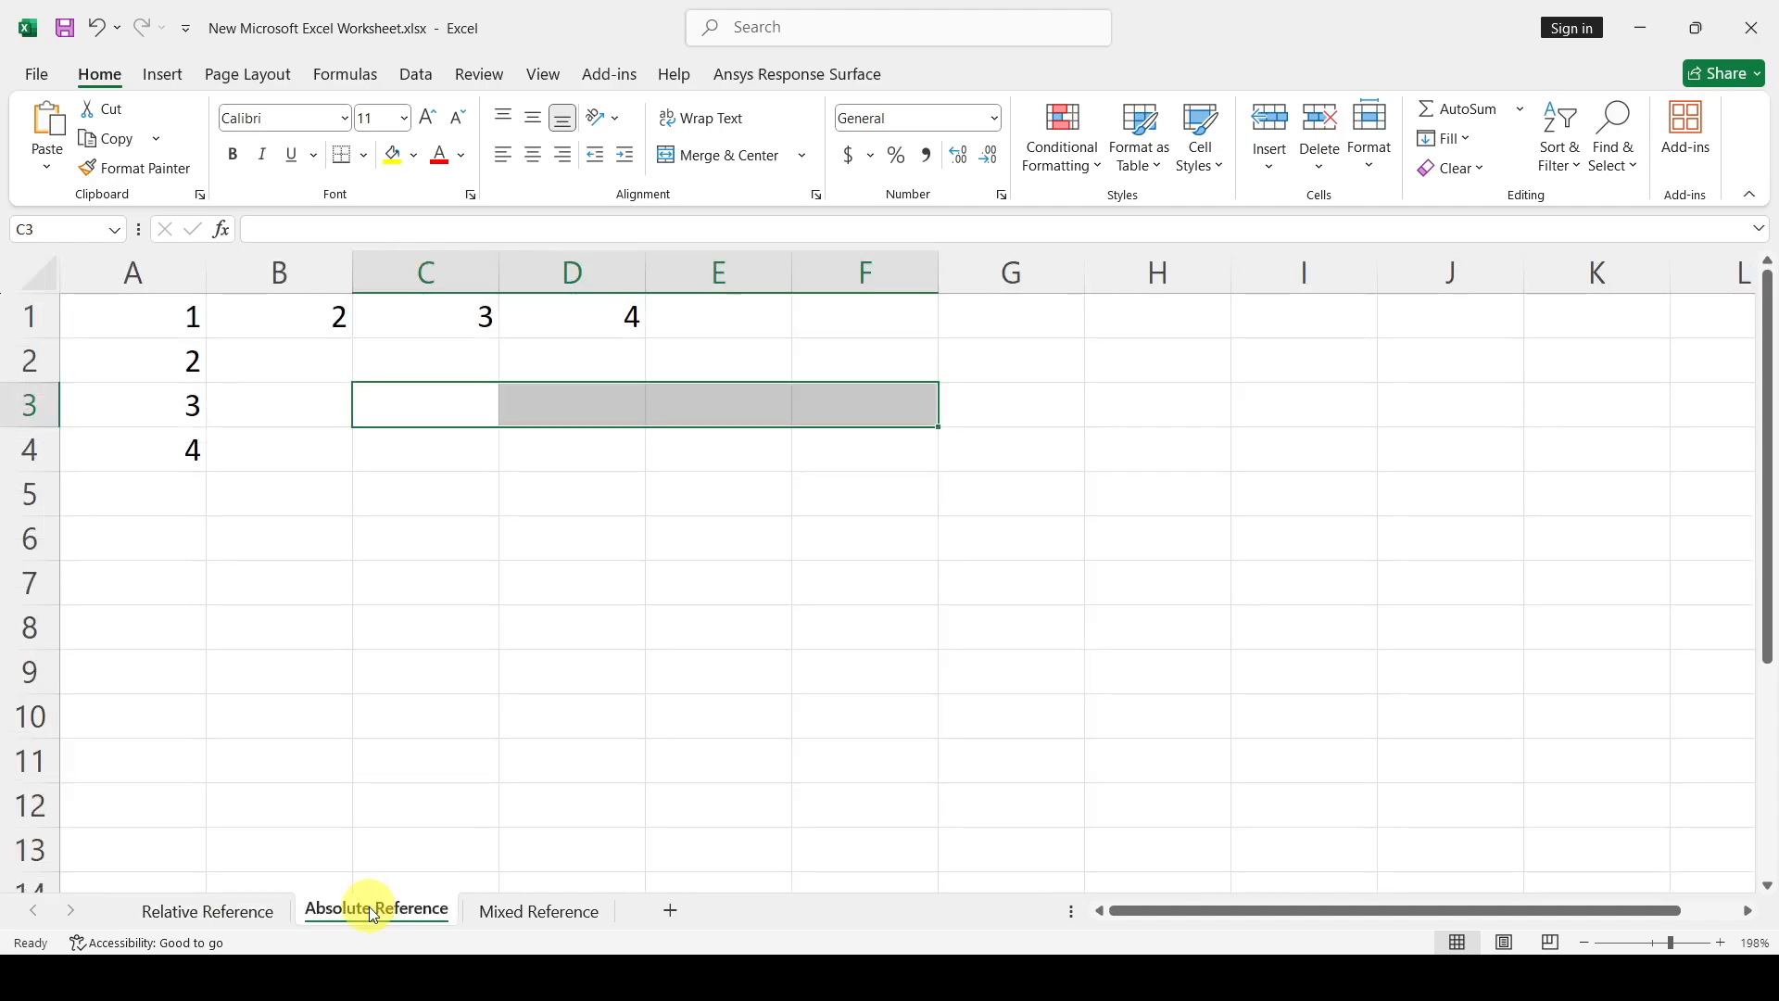
click(532, 913)
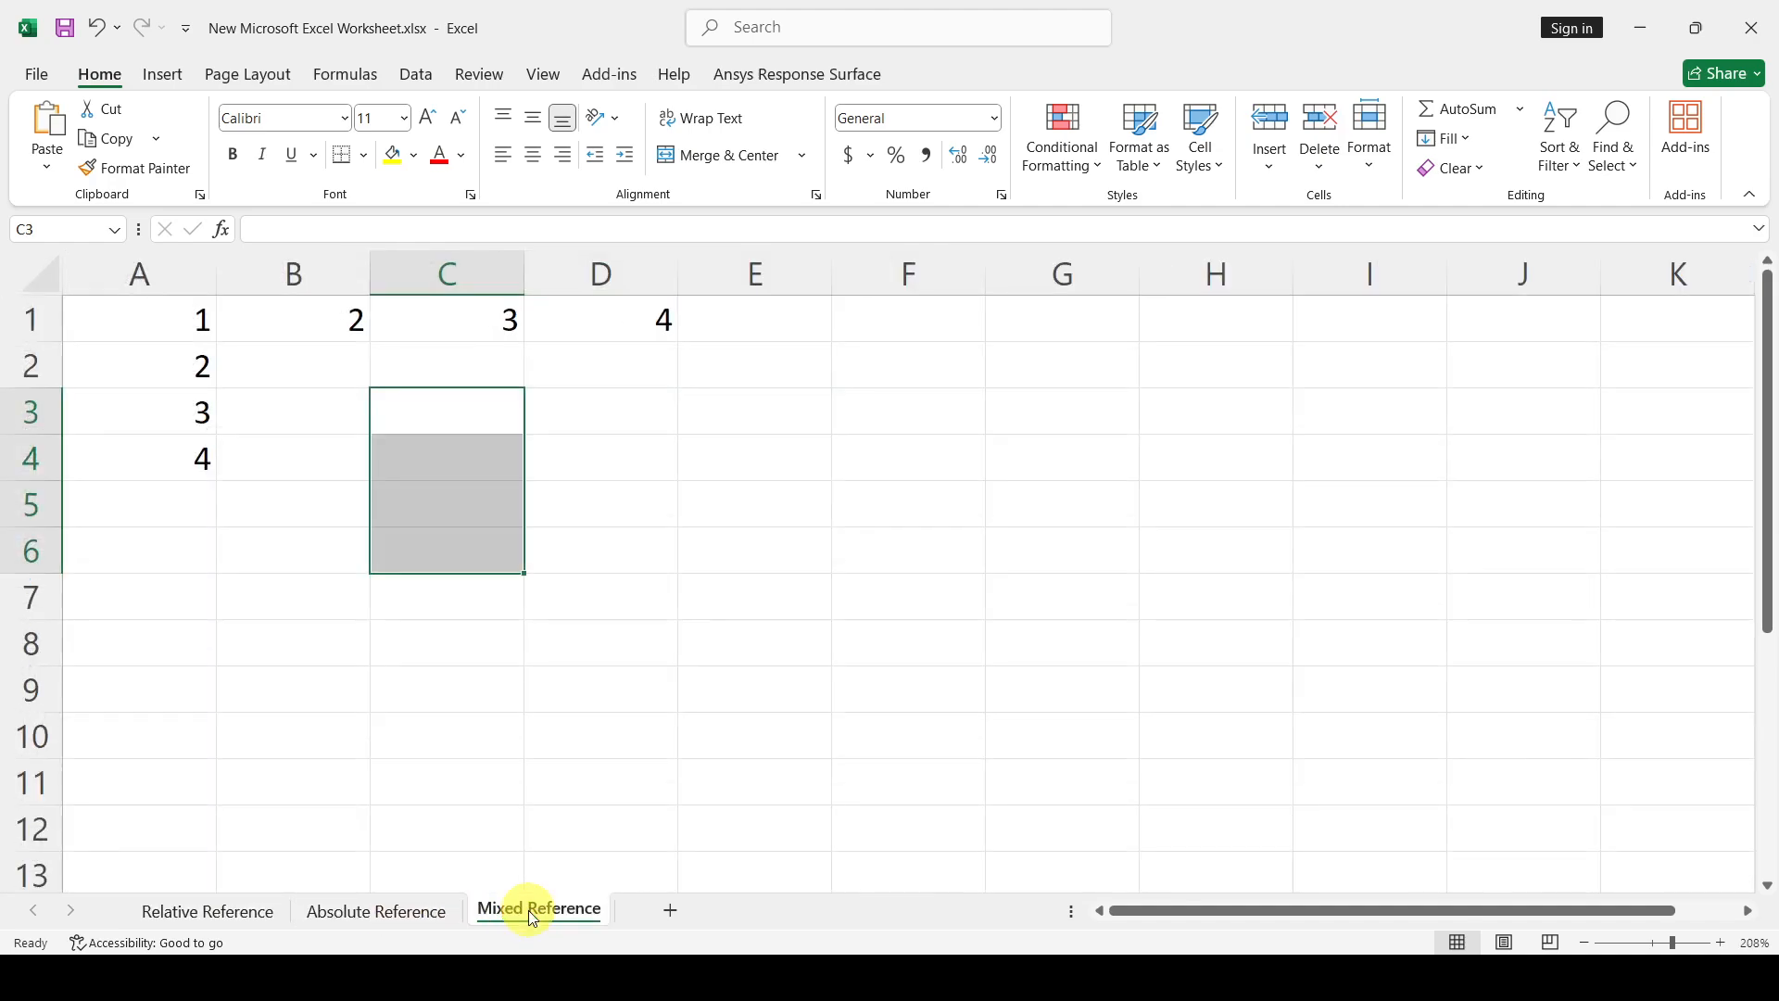
click(250, 913)
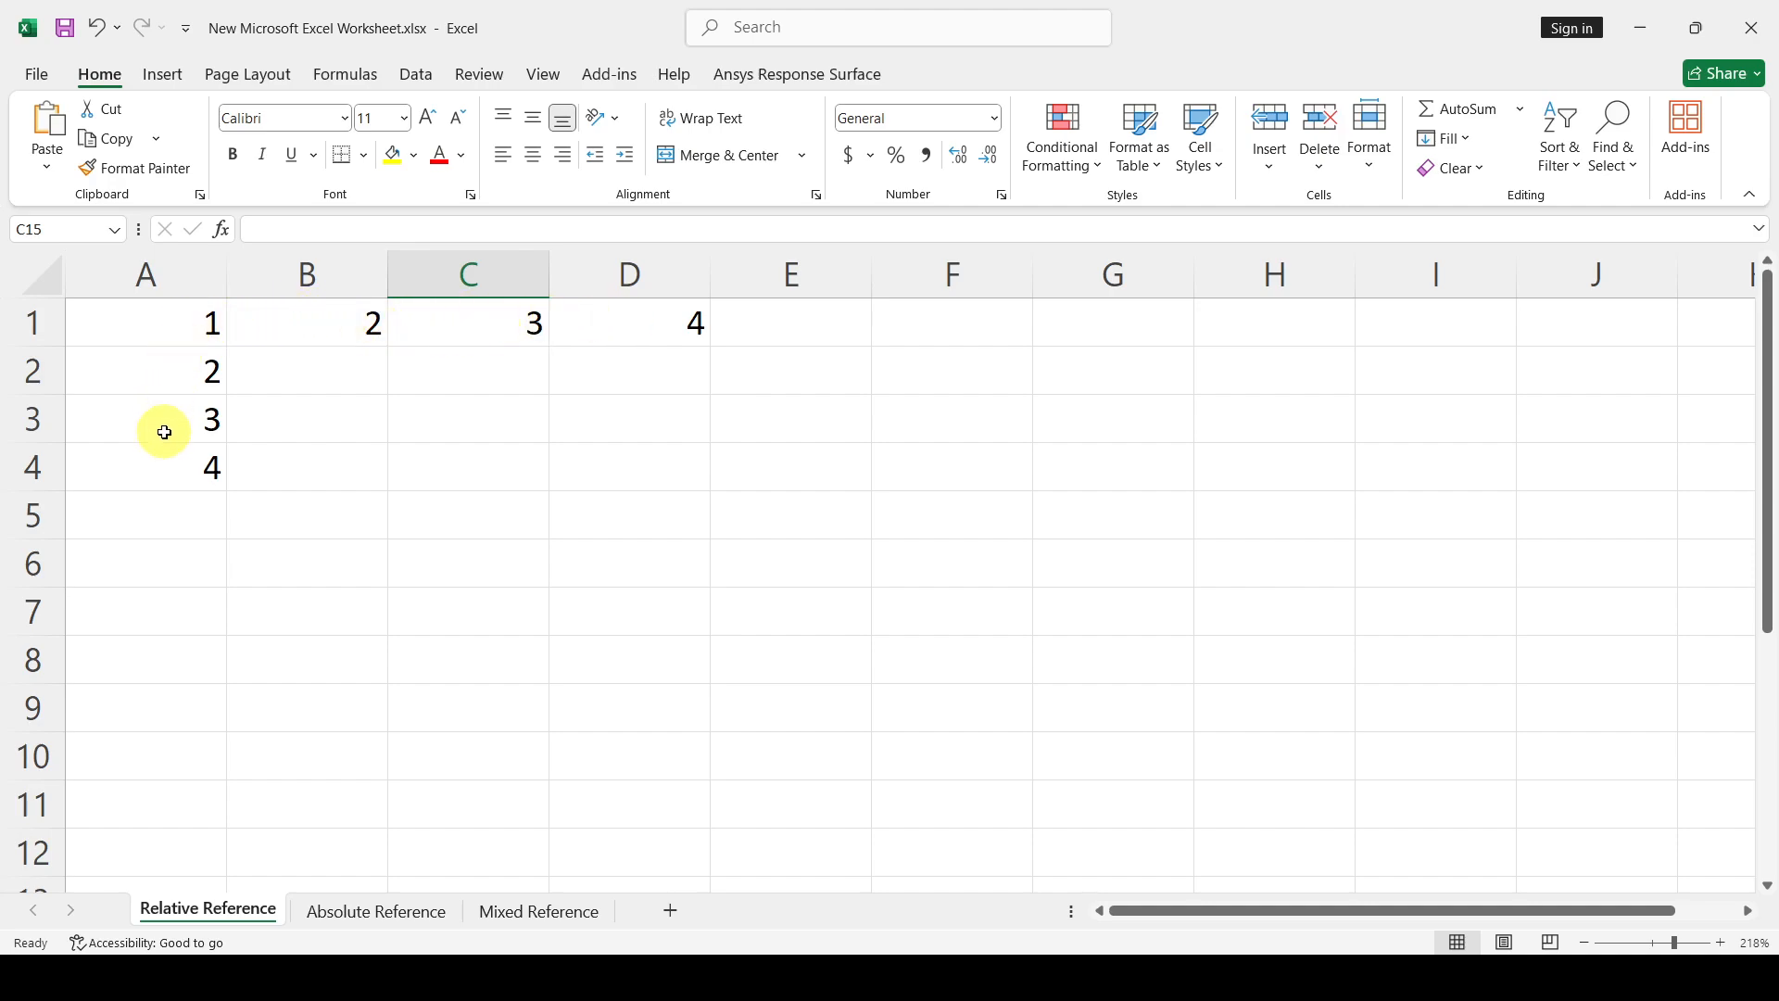
Enter the formula =A1 in cell C3 of the Relative Reference sheet
click(477, 422)
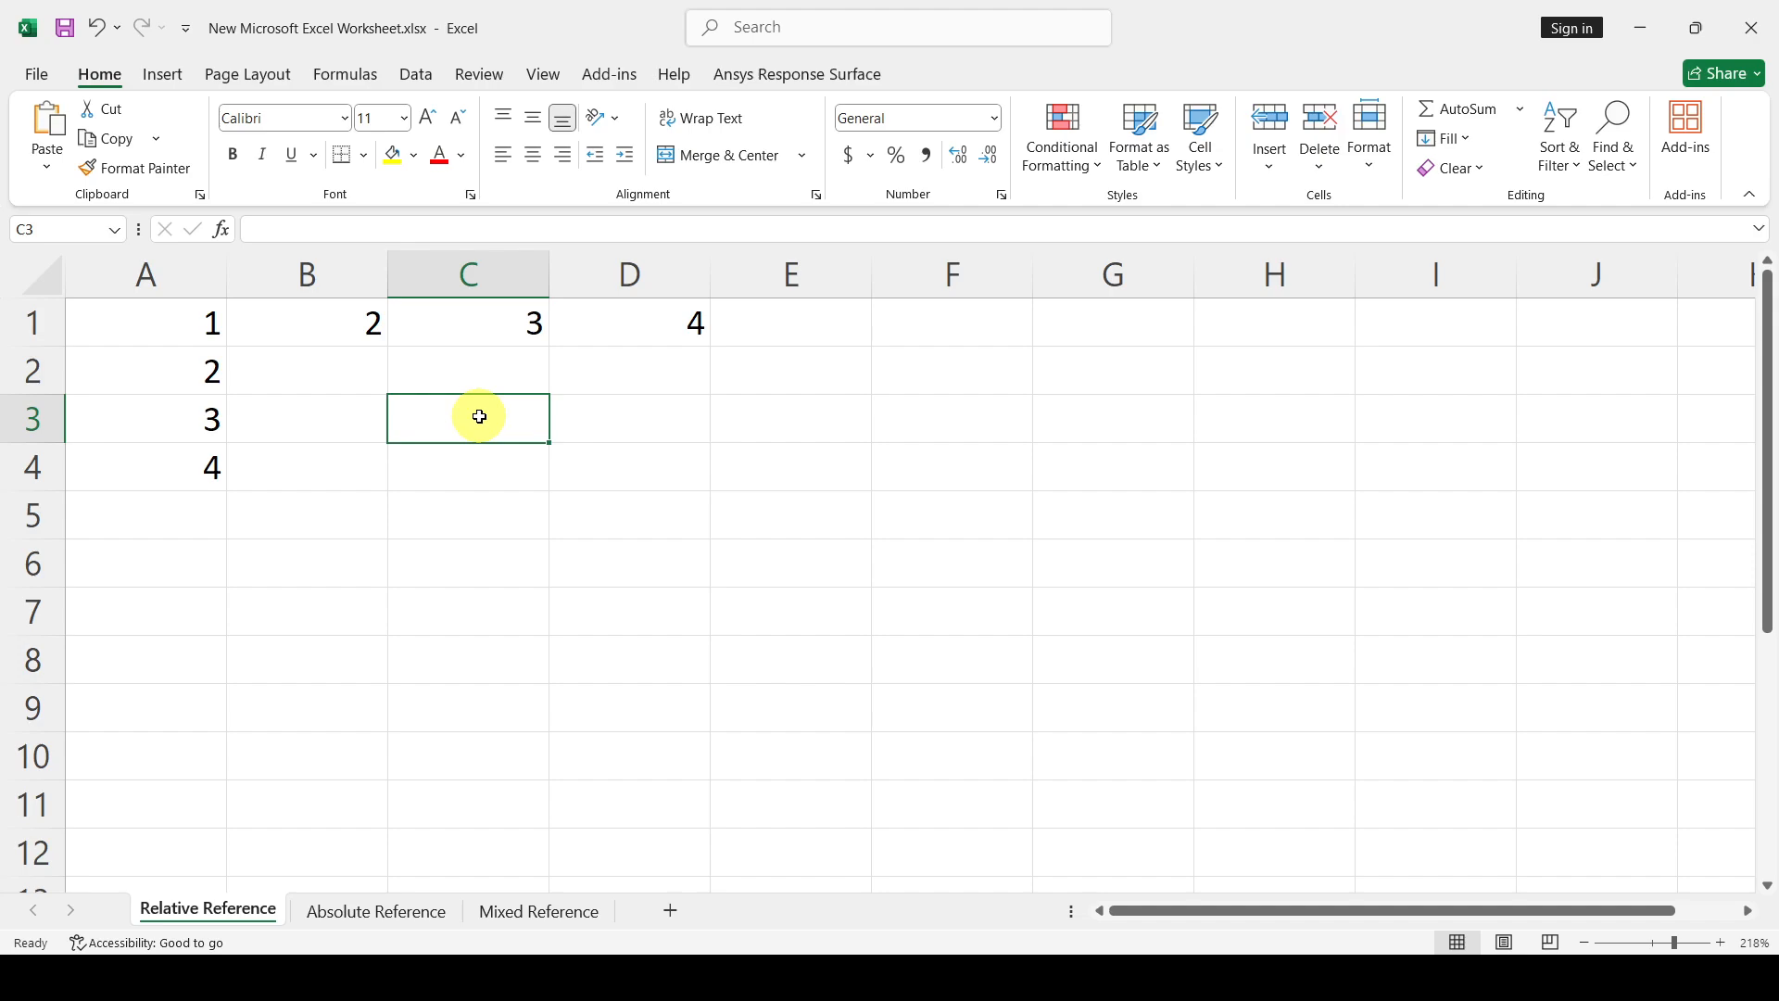
click(274, 232)
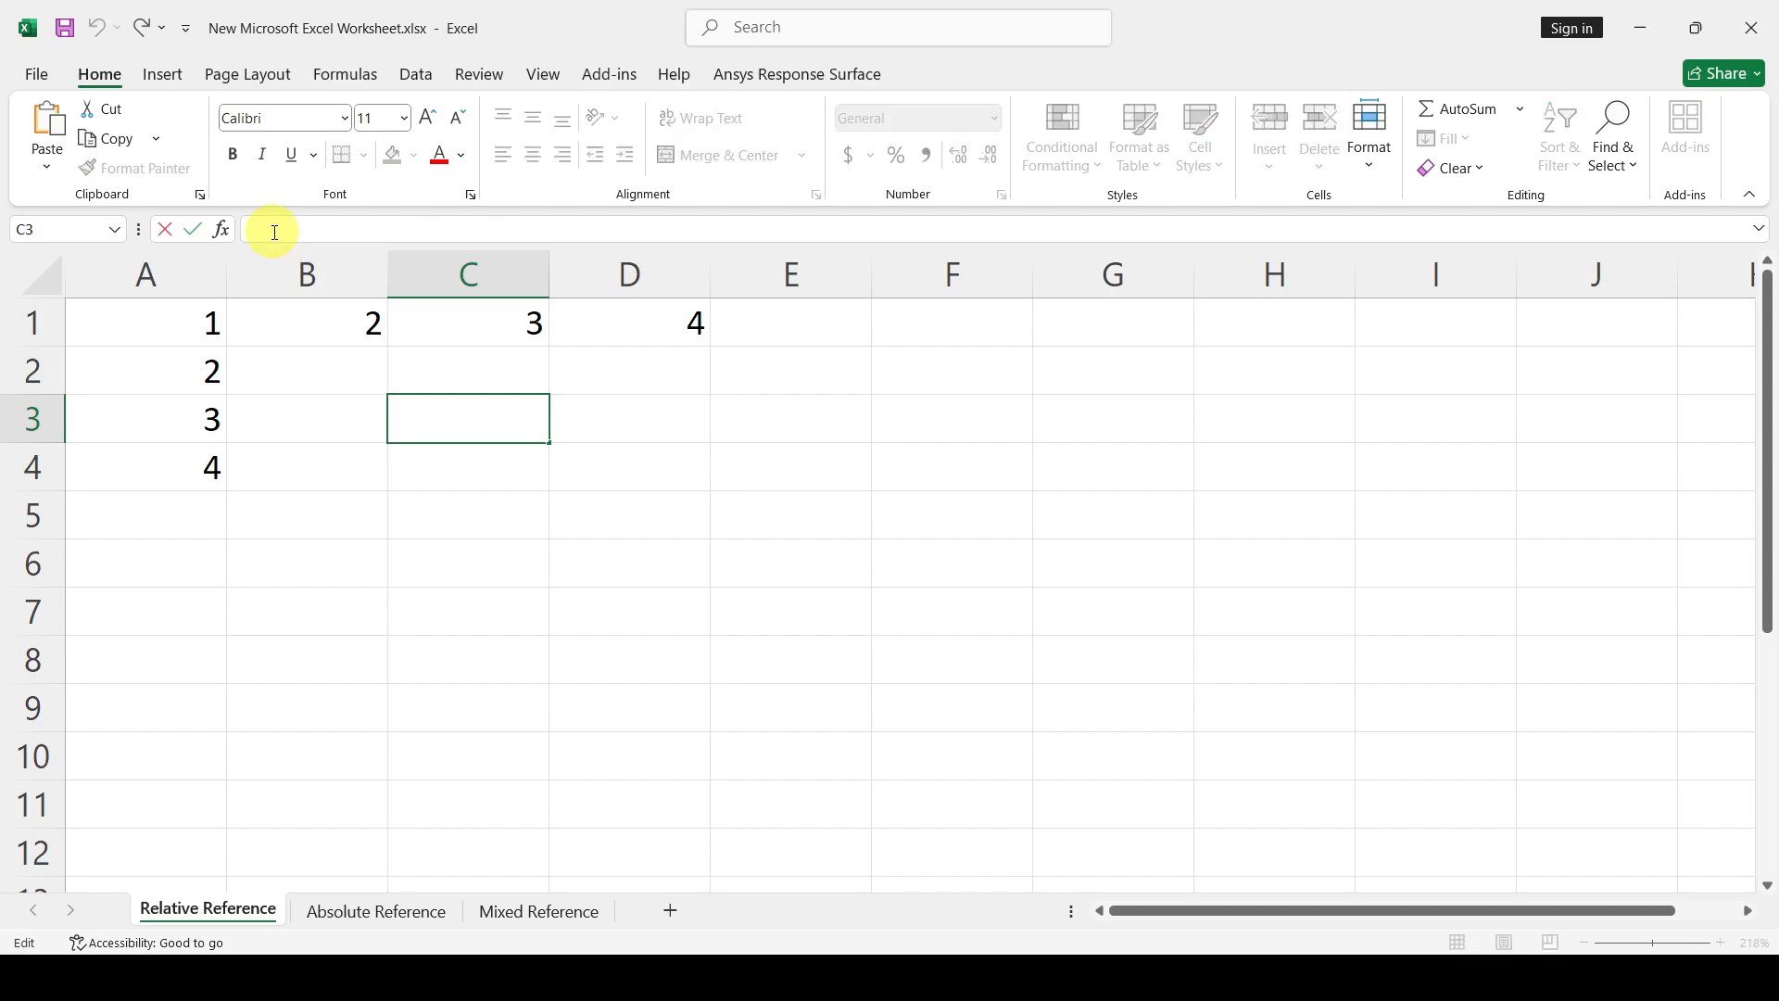
text(=)
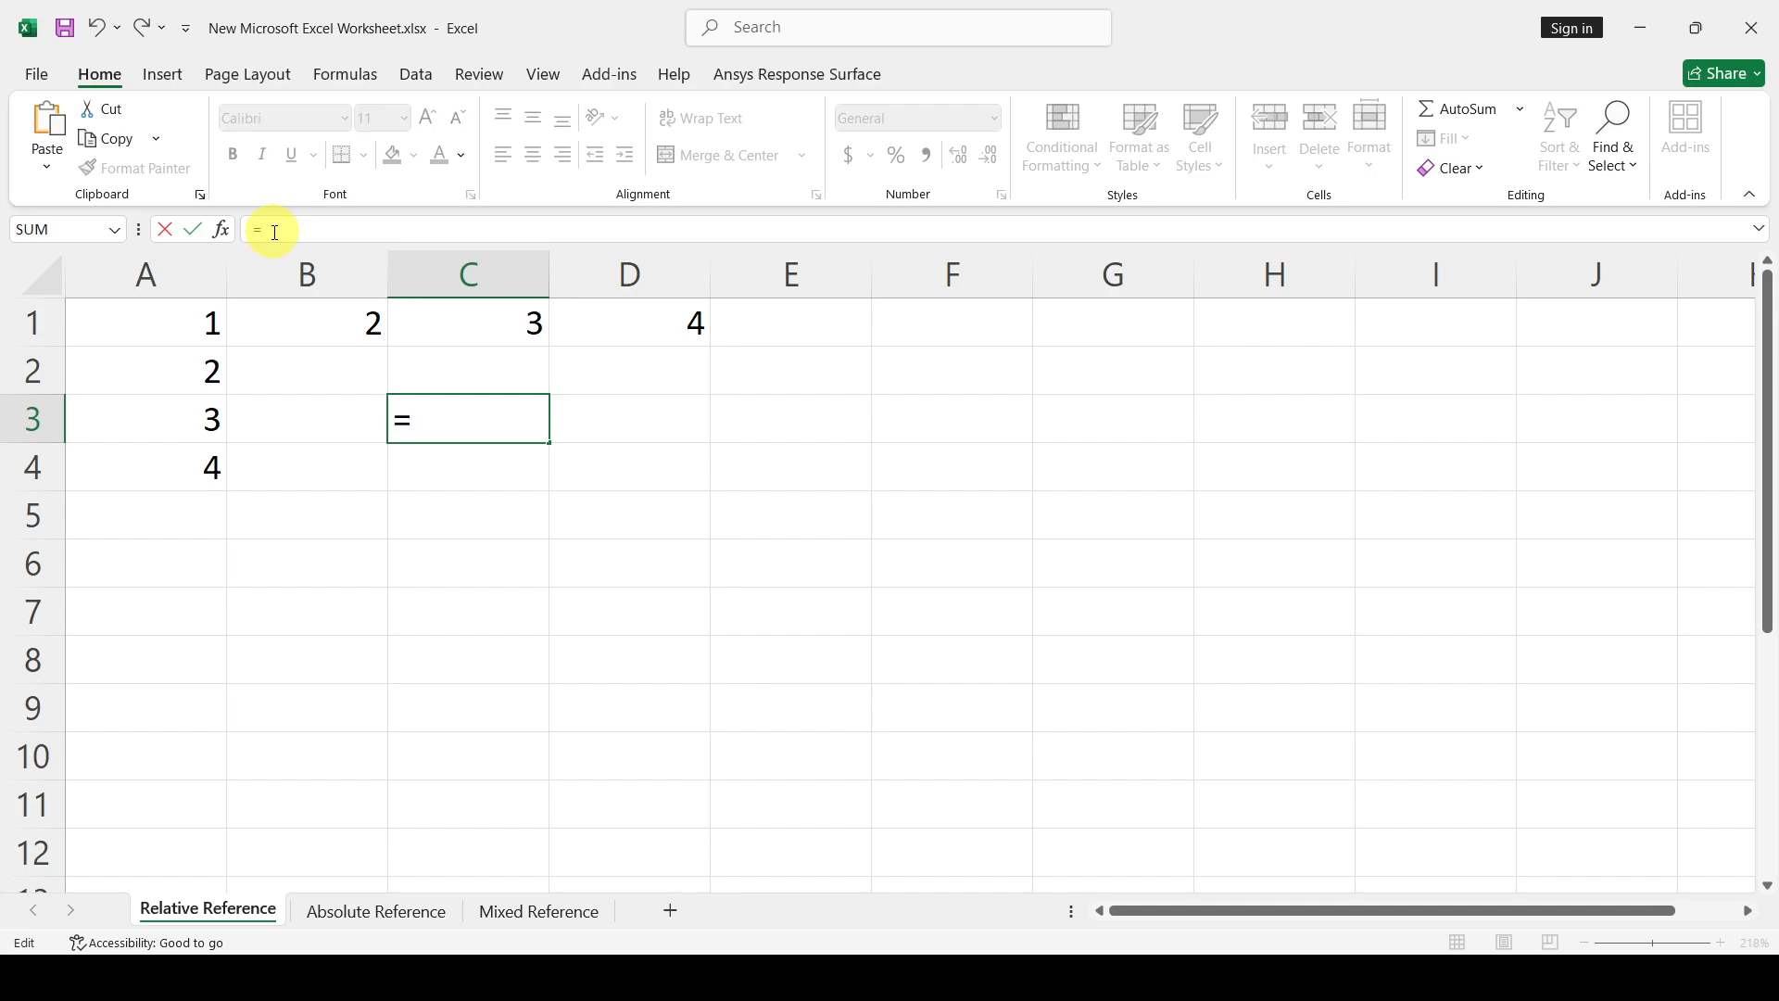
click(193, 328)
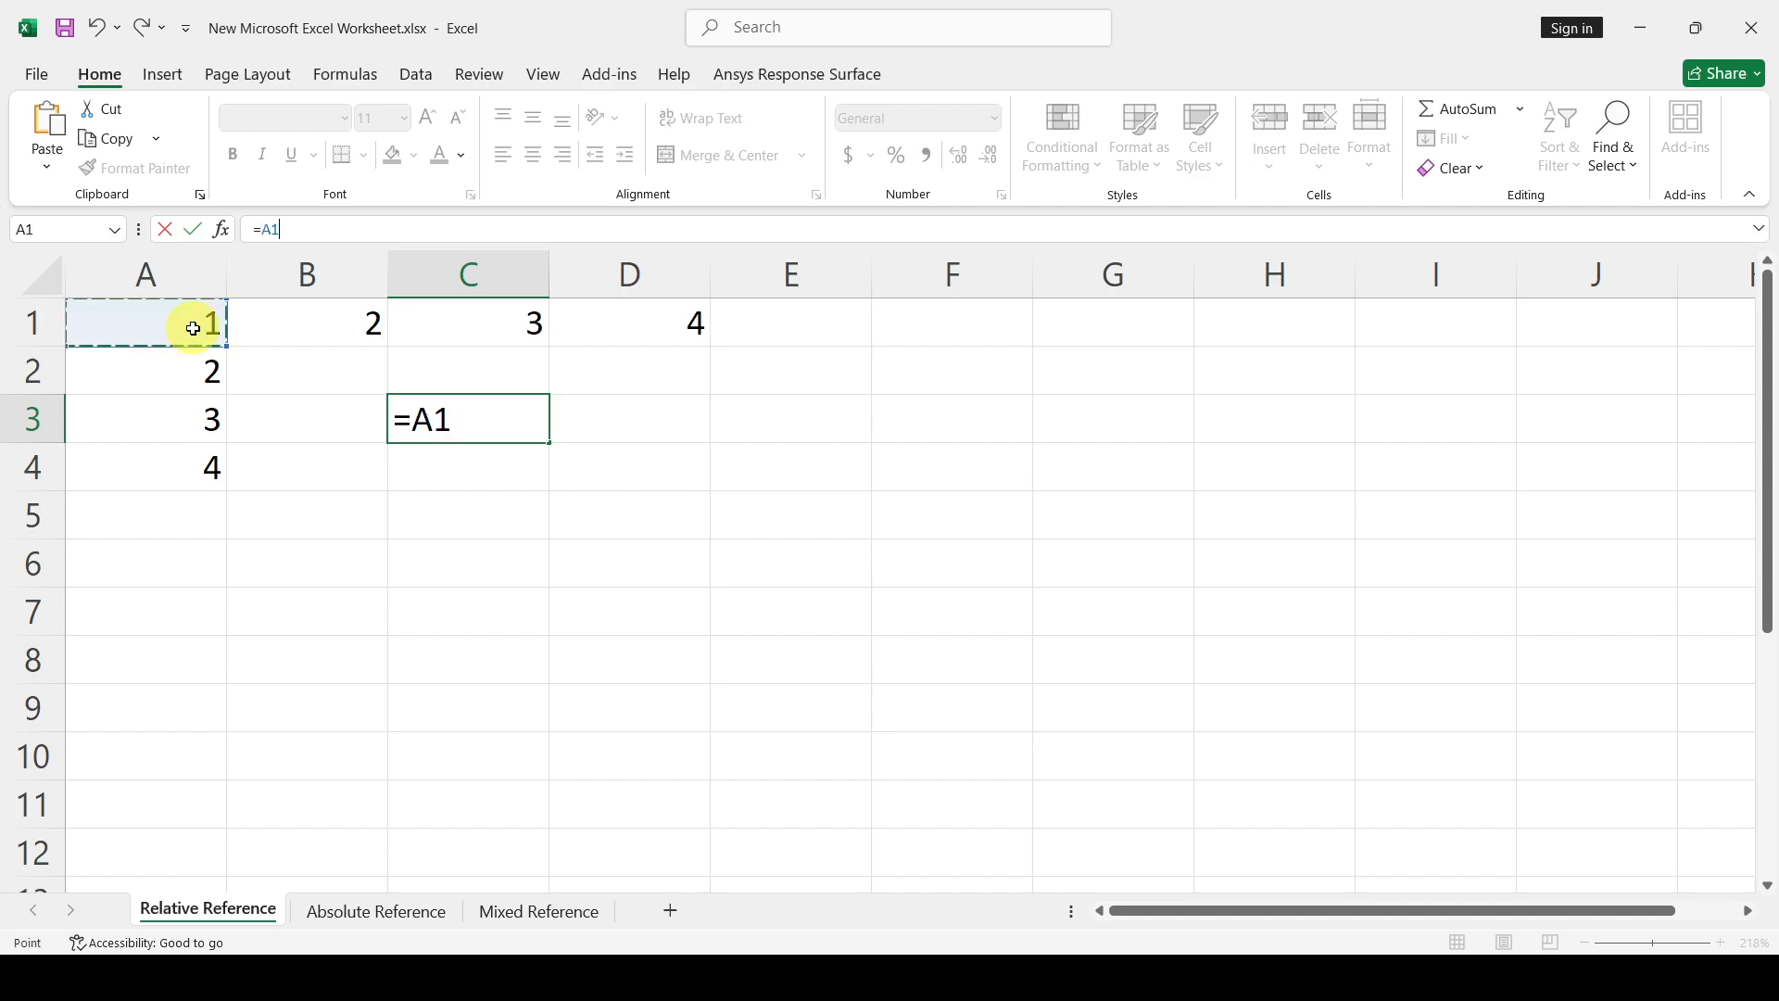
key(Return)
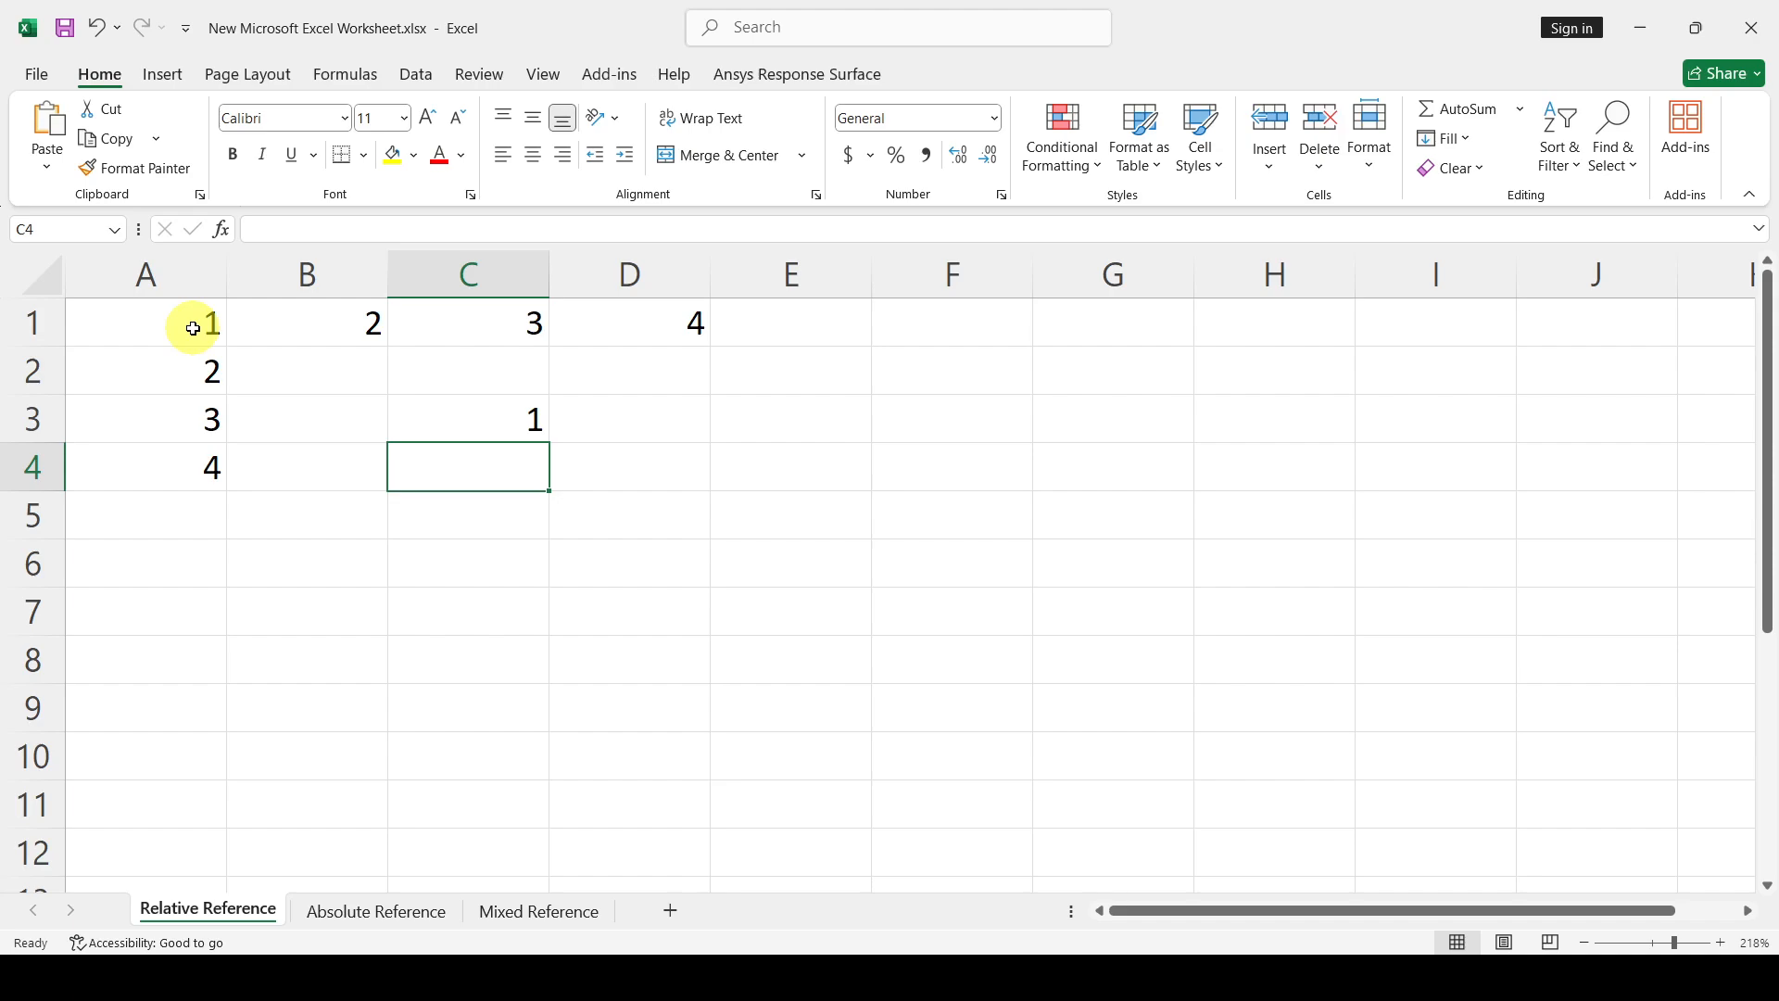
Fill the relative formula in C3 across to F3 and down to C6
click(505, 421)
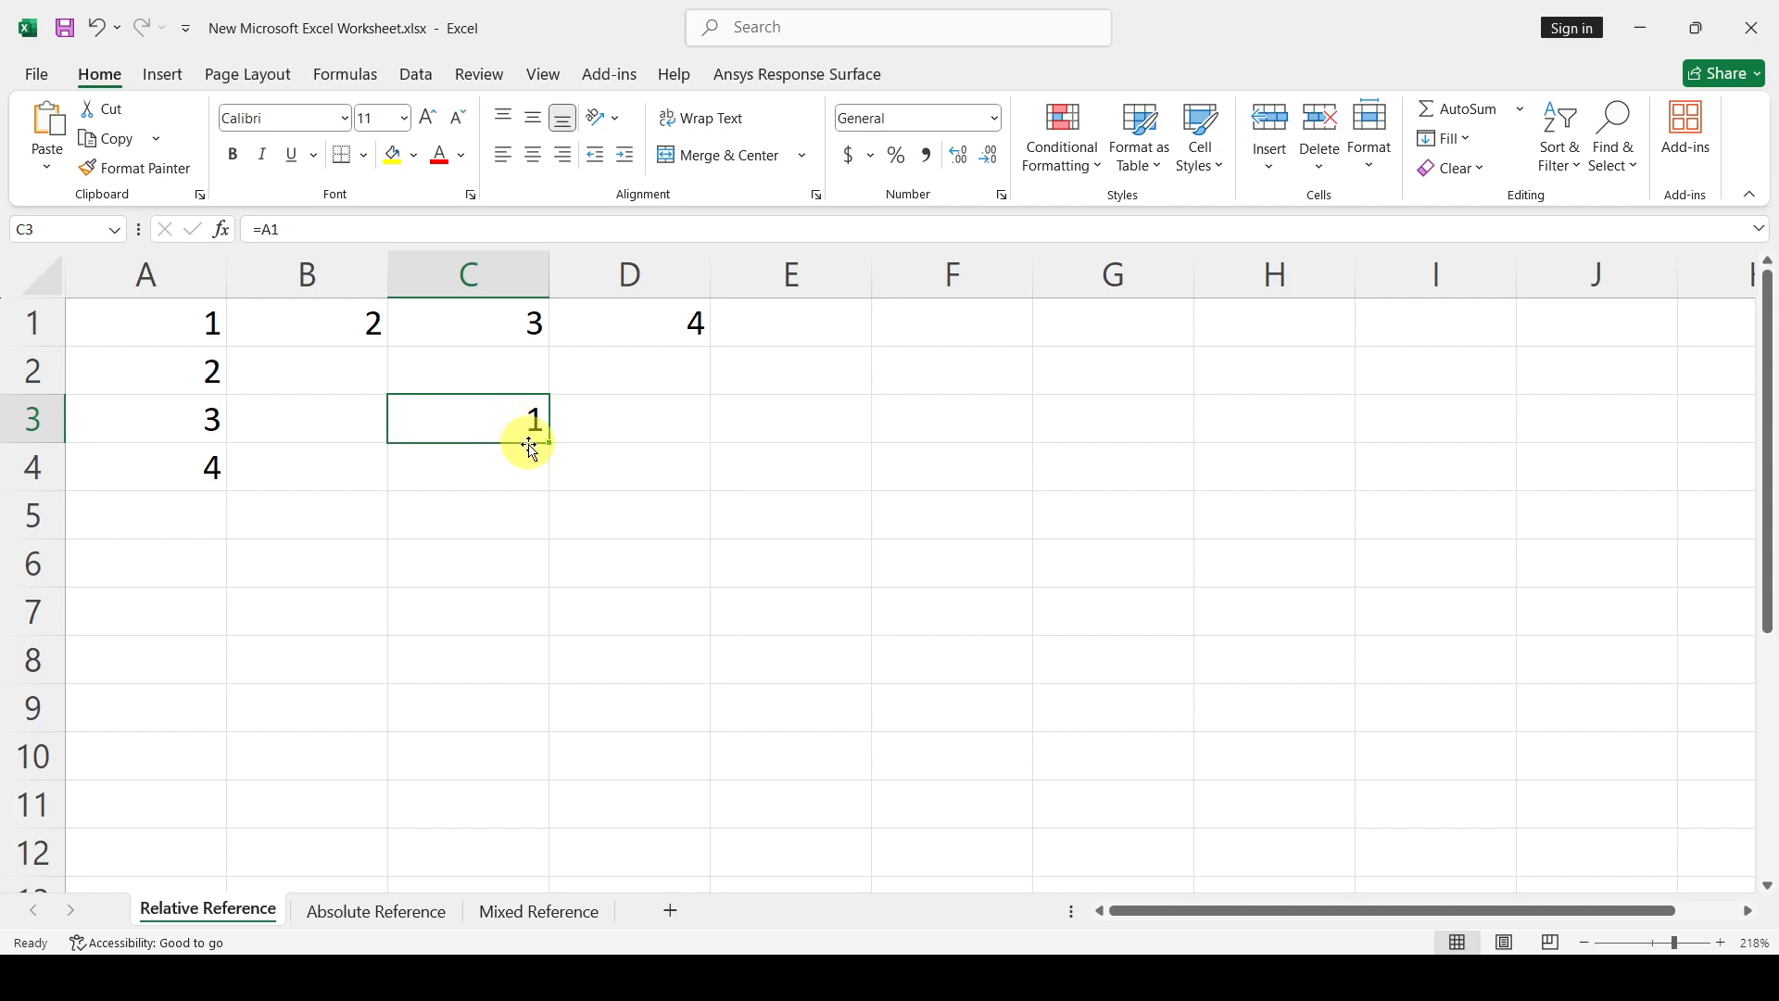
drag(551, 445, 979, 438)
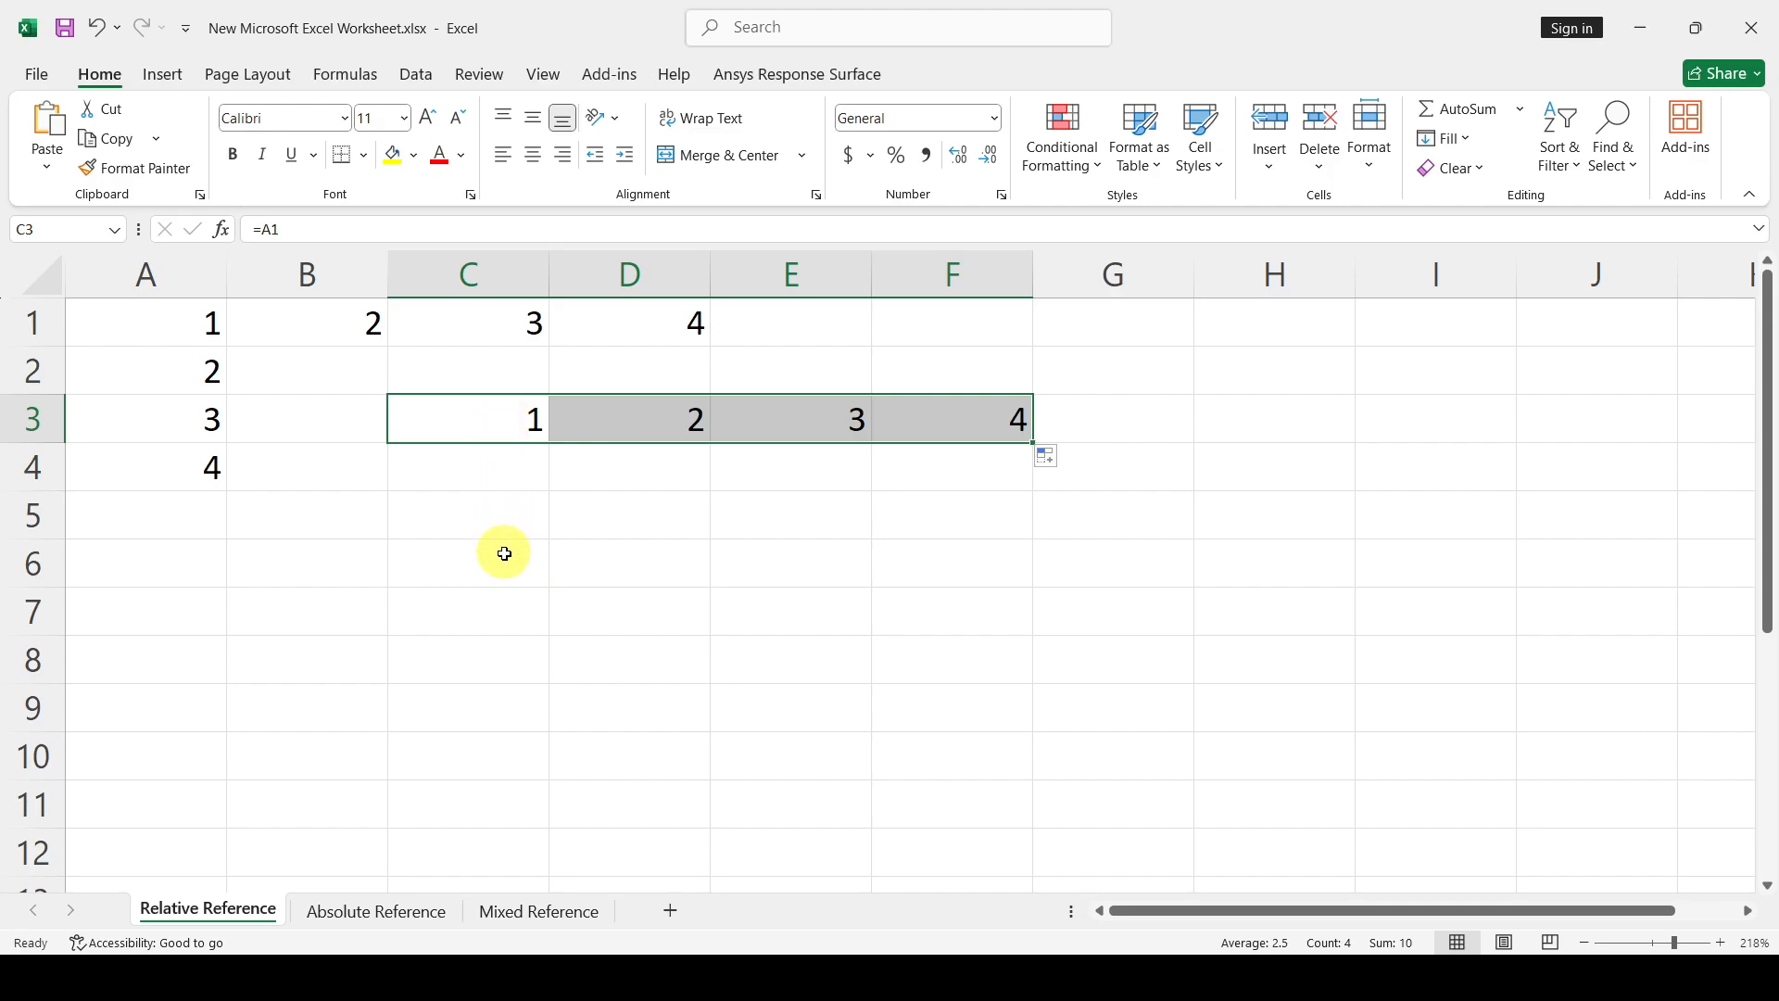
click(516, 422)
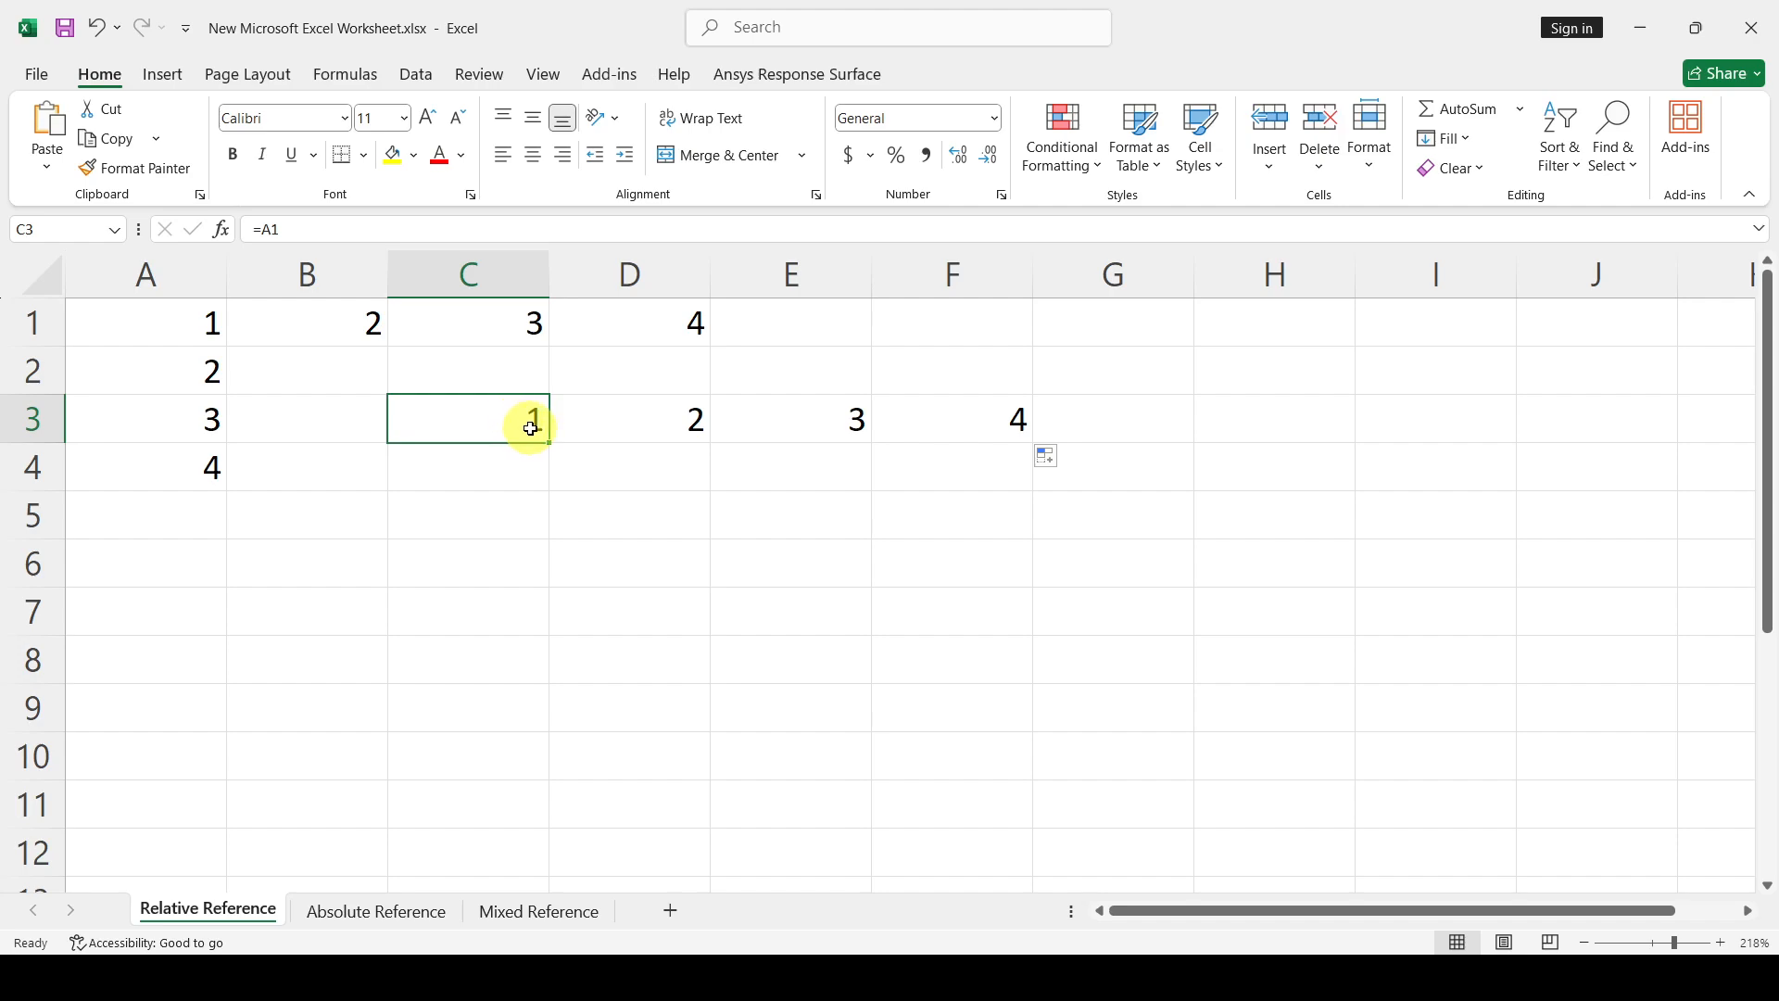
drag(548, 445, 550, 577)
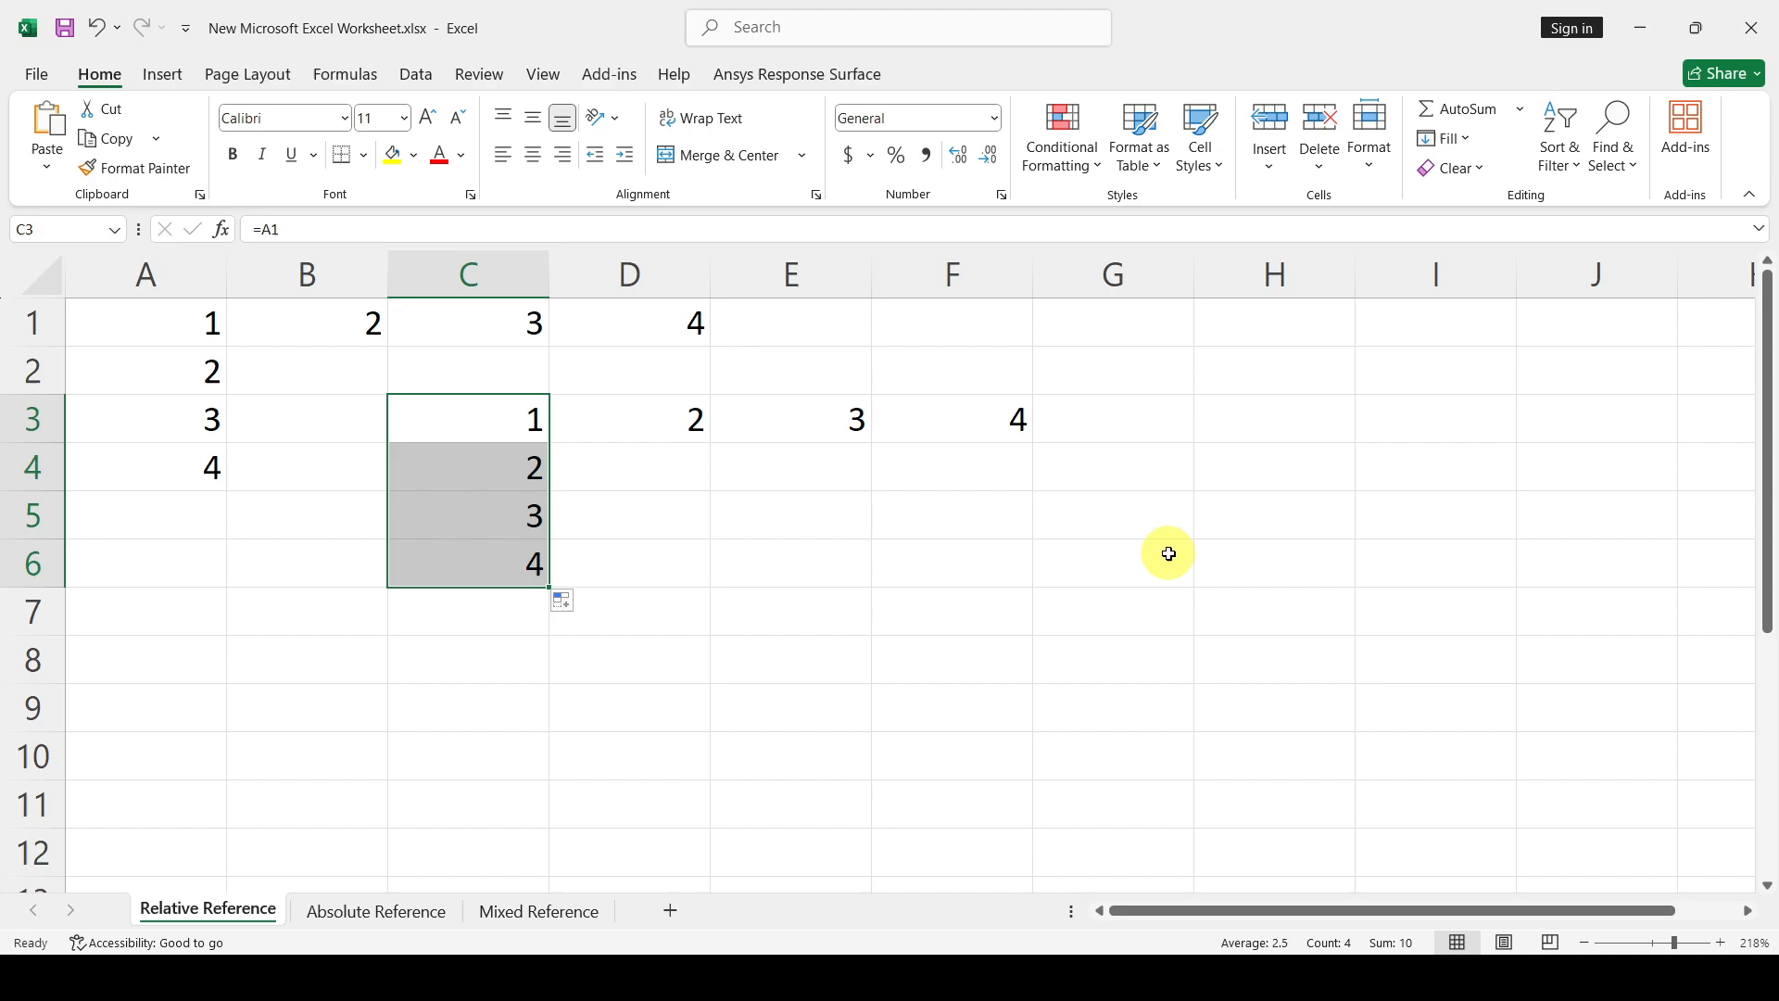
click(1158, 608)
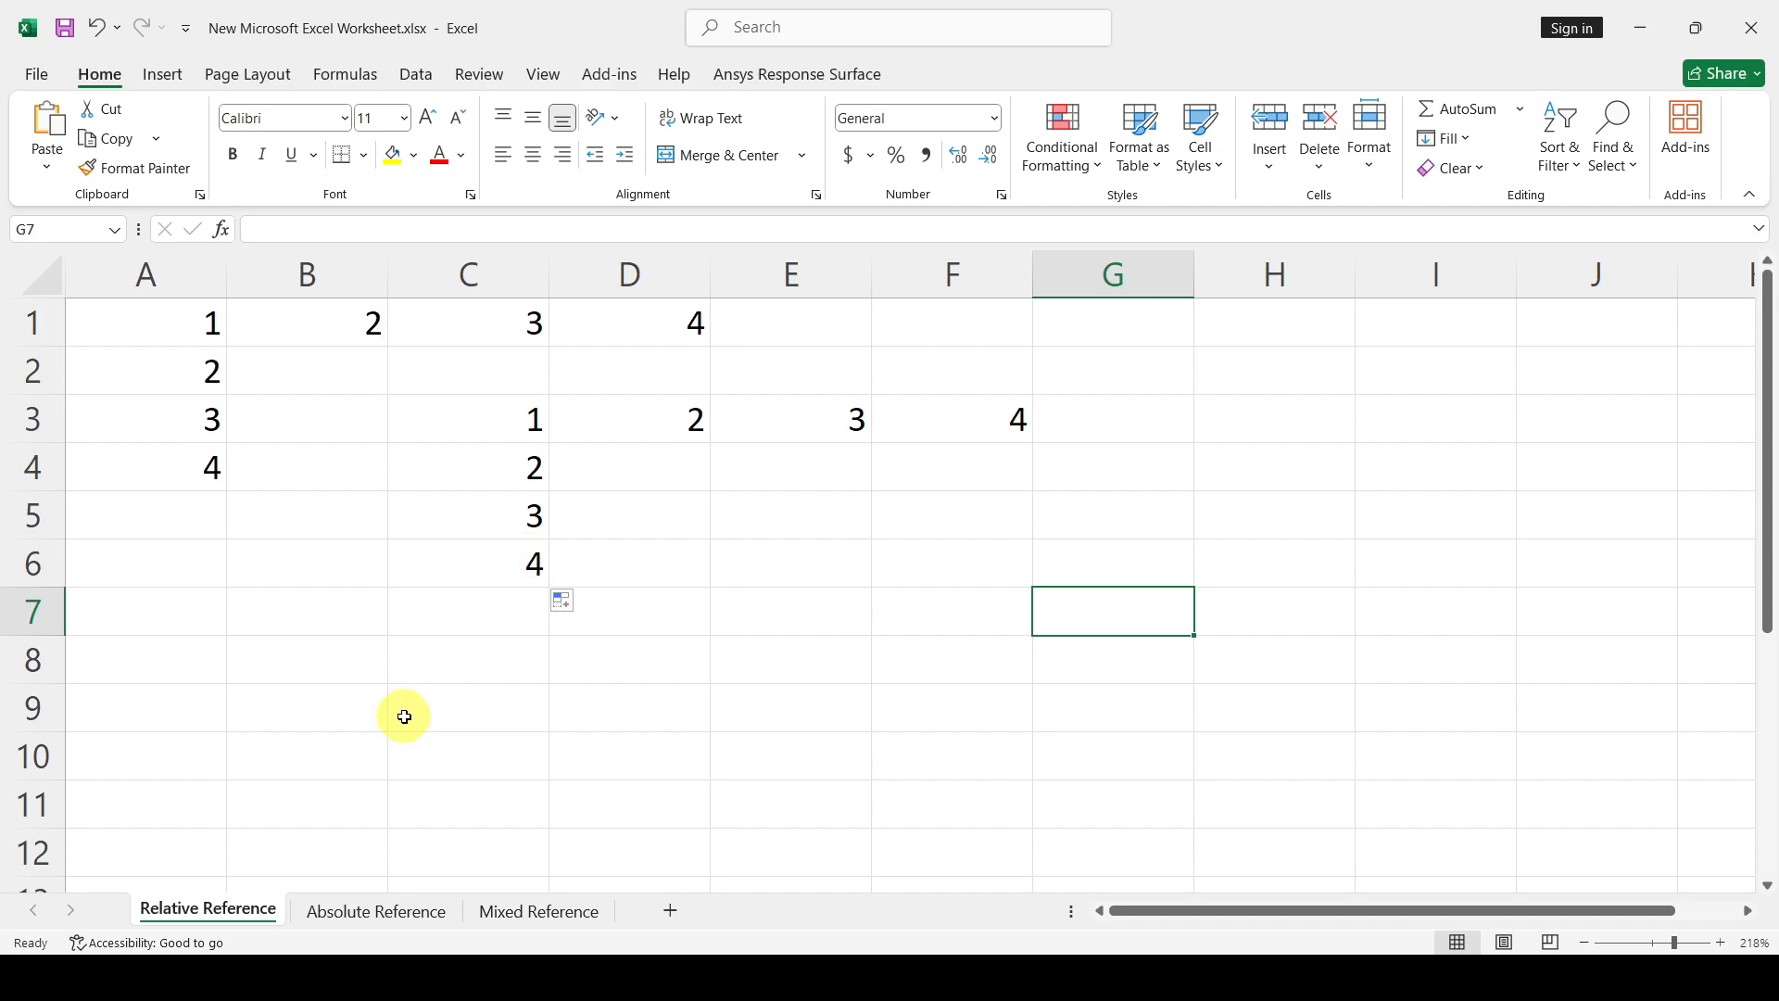
On the Absolute Reference sheet, enter the formula =$A$1 in cell C3
click(385, 911)
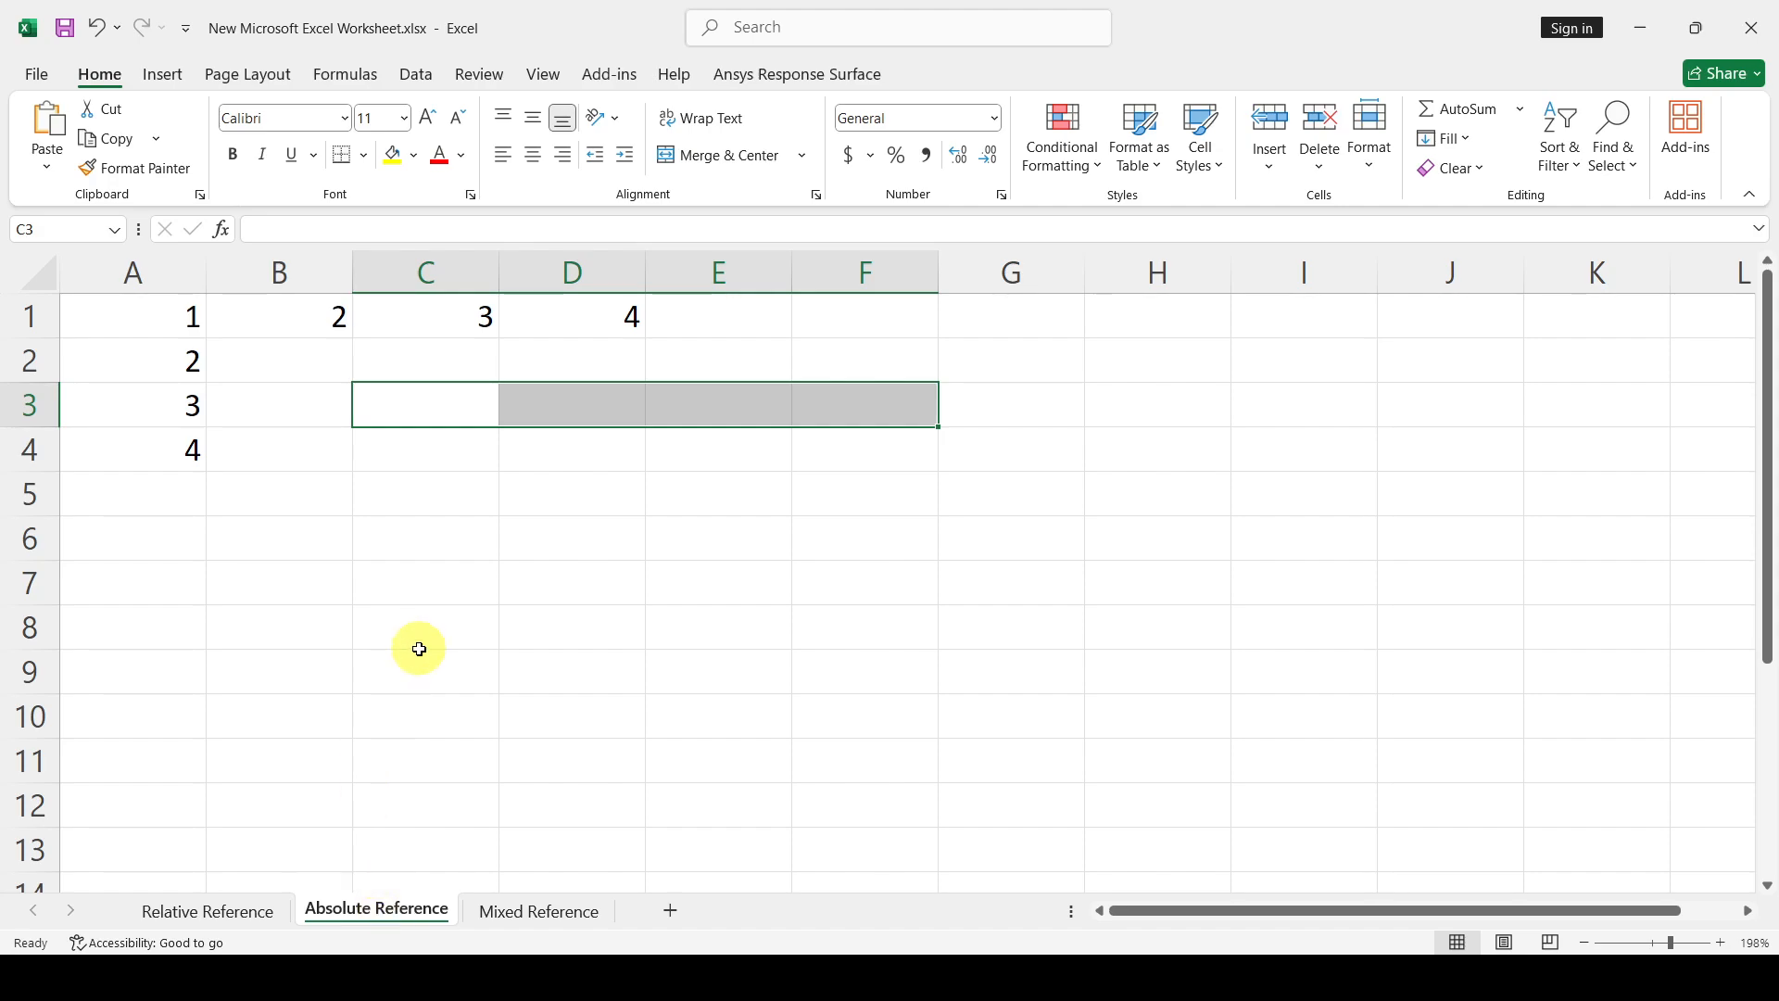
click(435, 399)
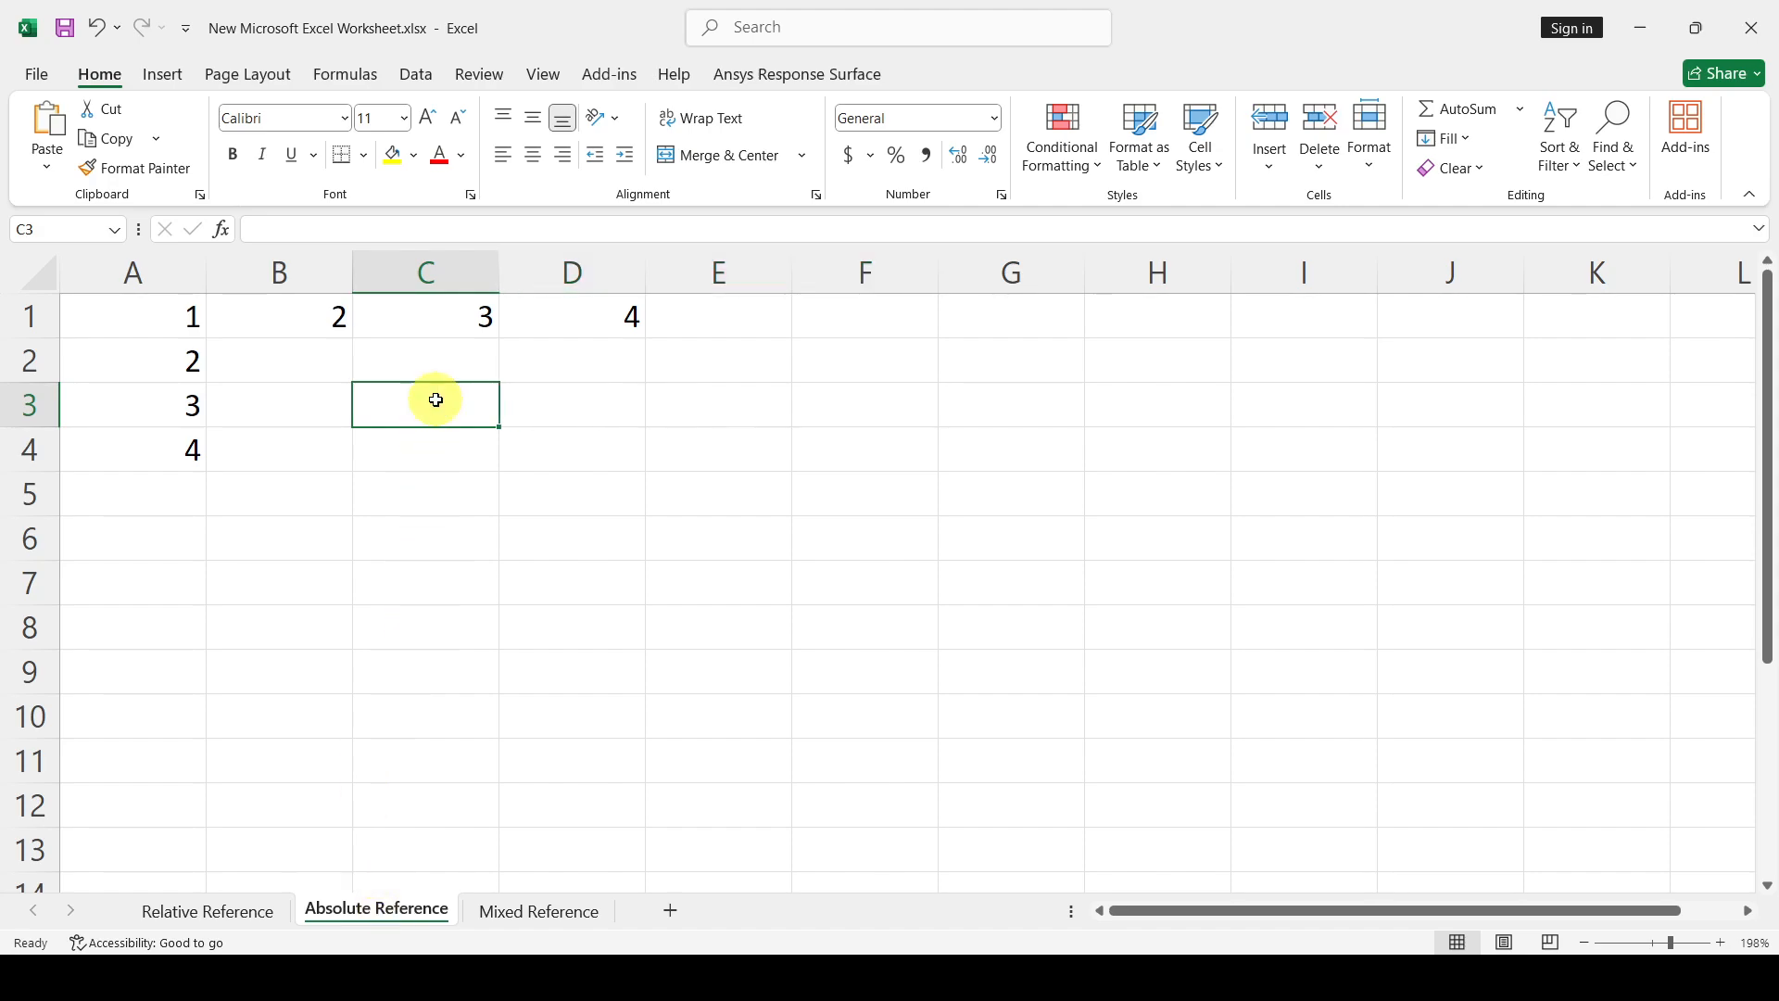
click(282, 231)
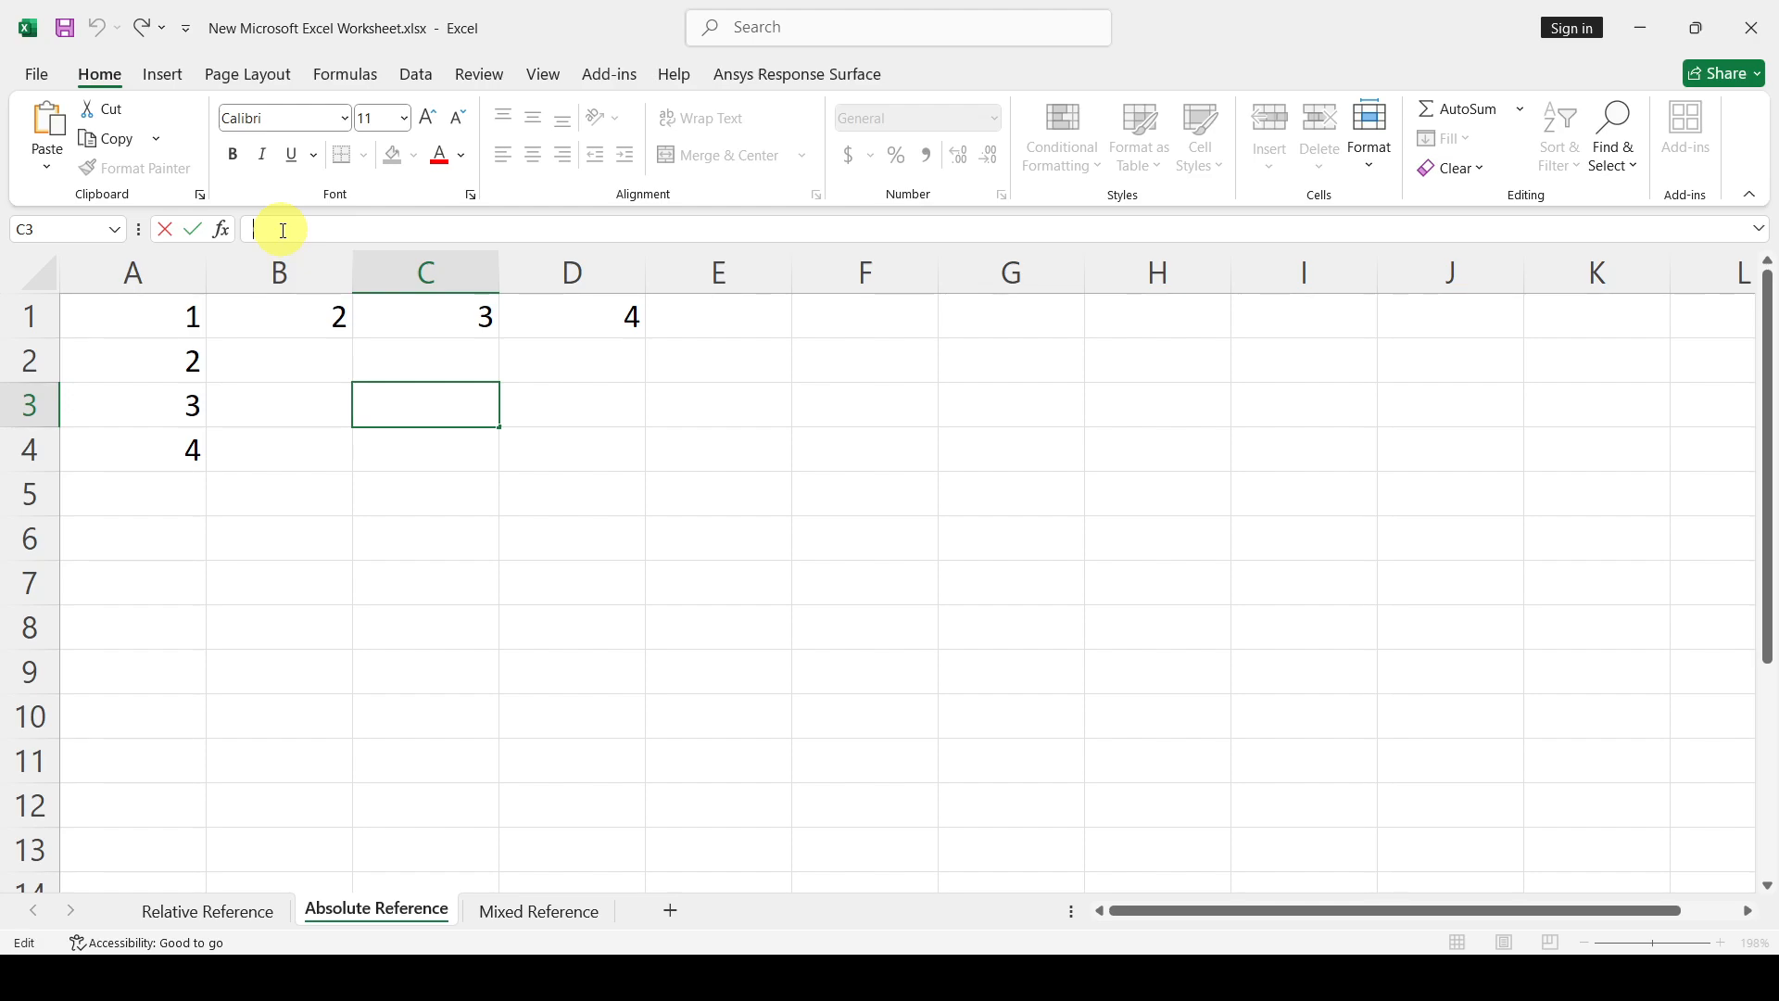
text(=)
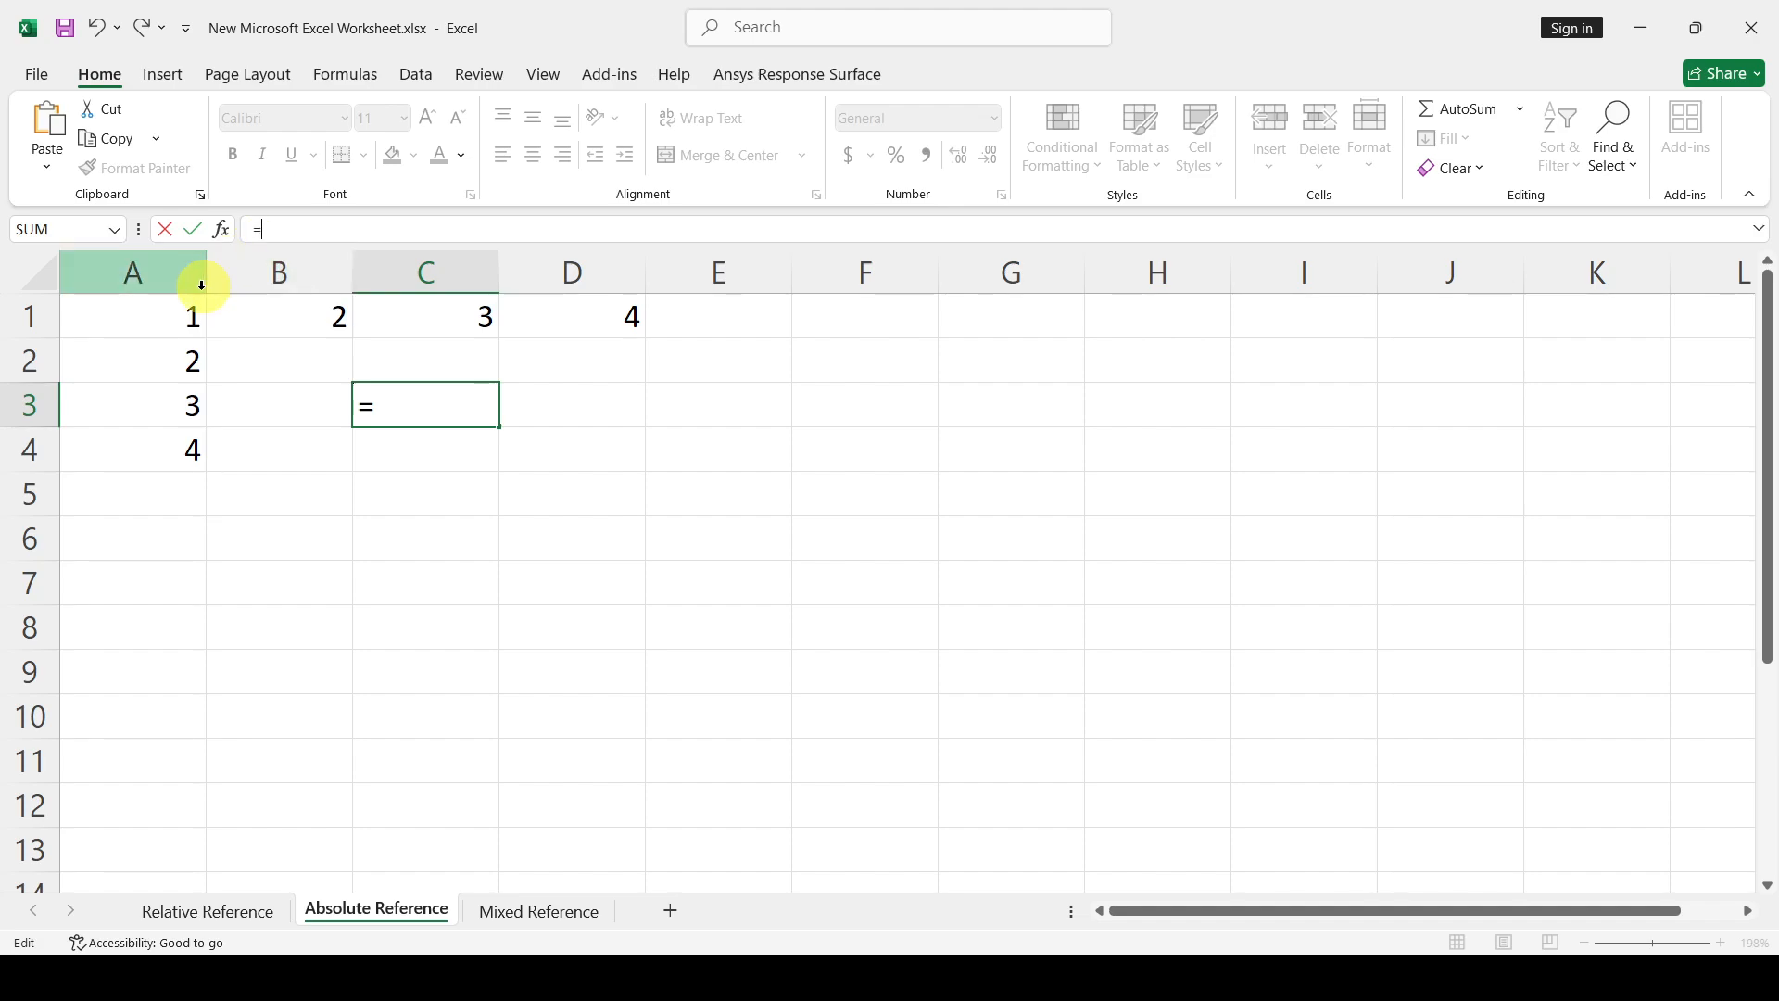
click(171, 318)
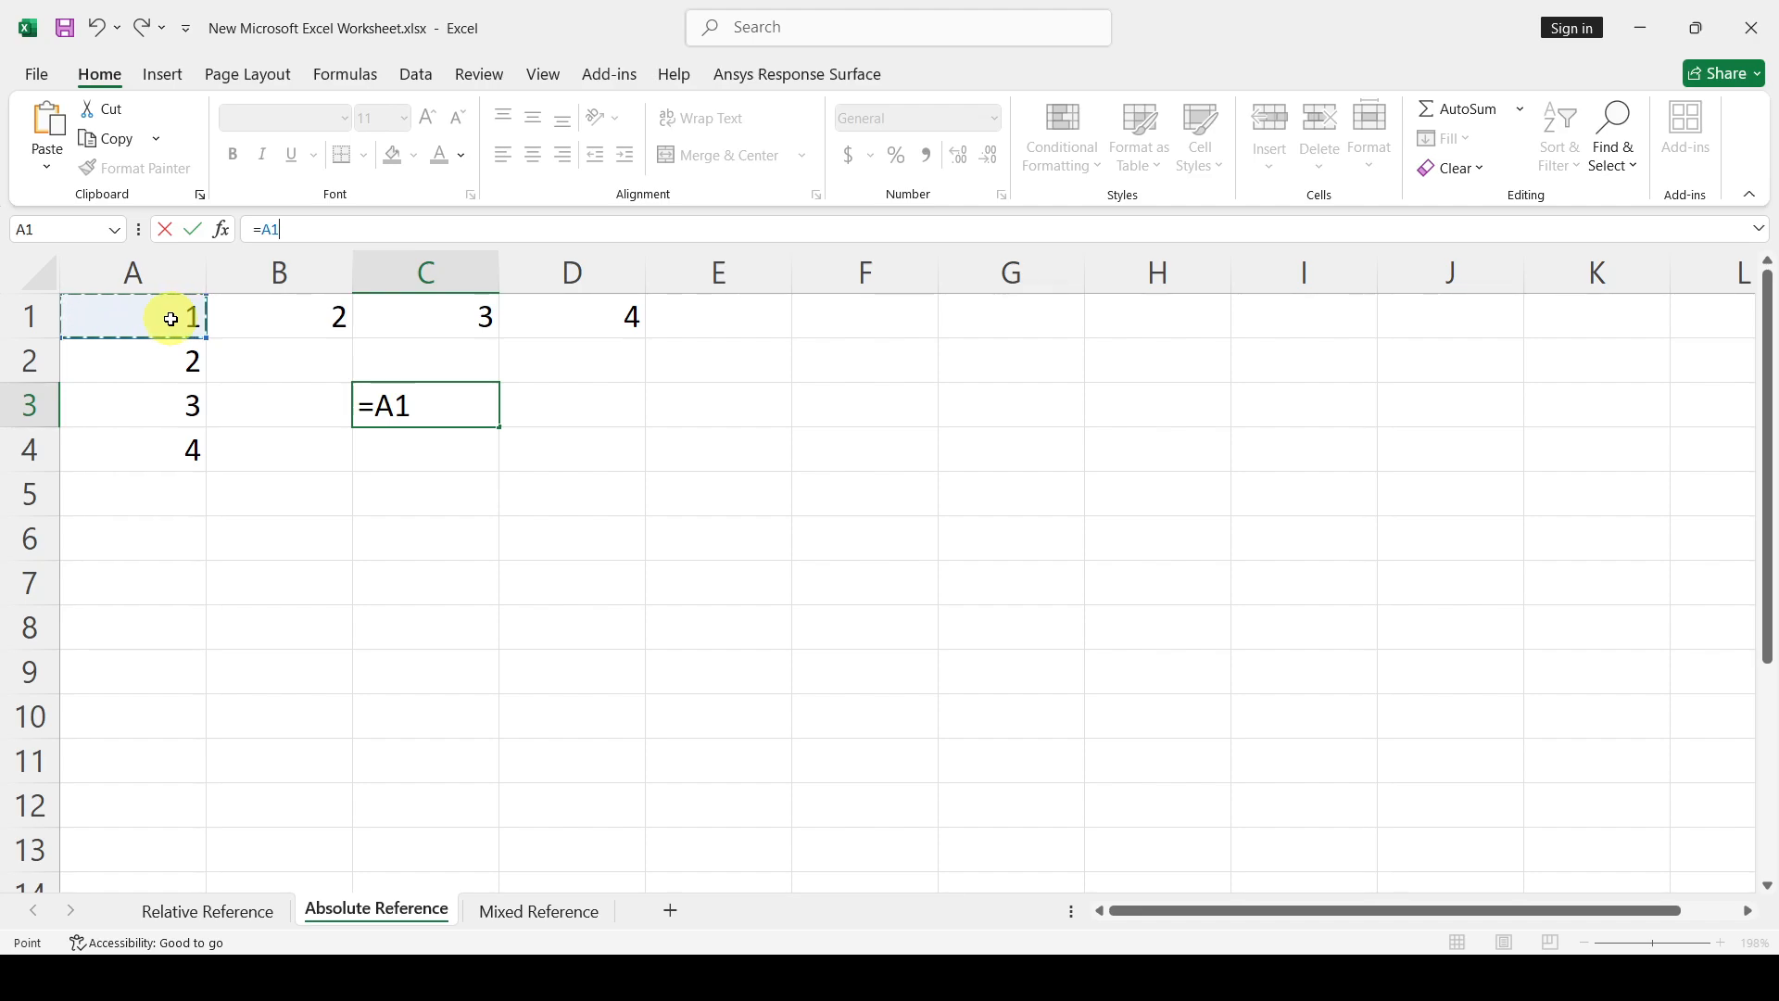
key(F4)
key(Return)
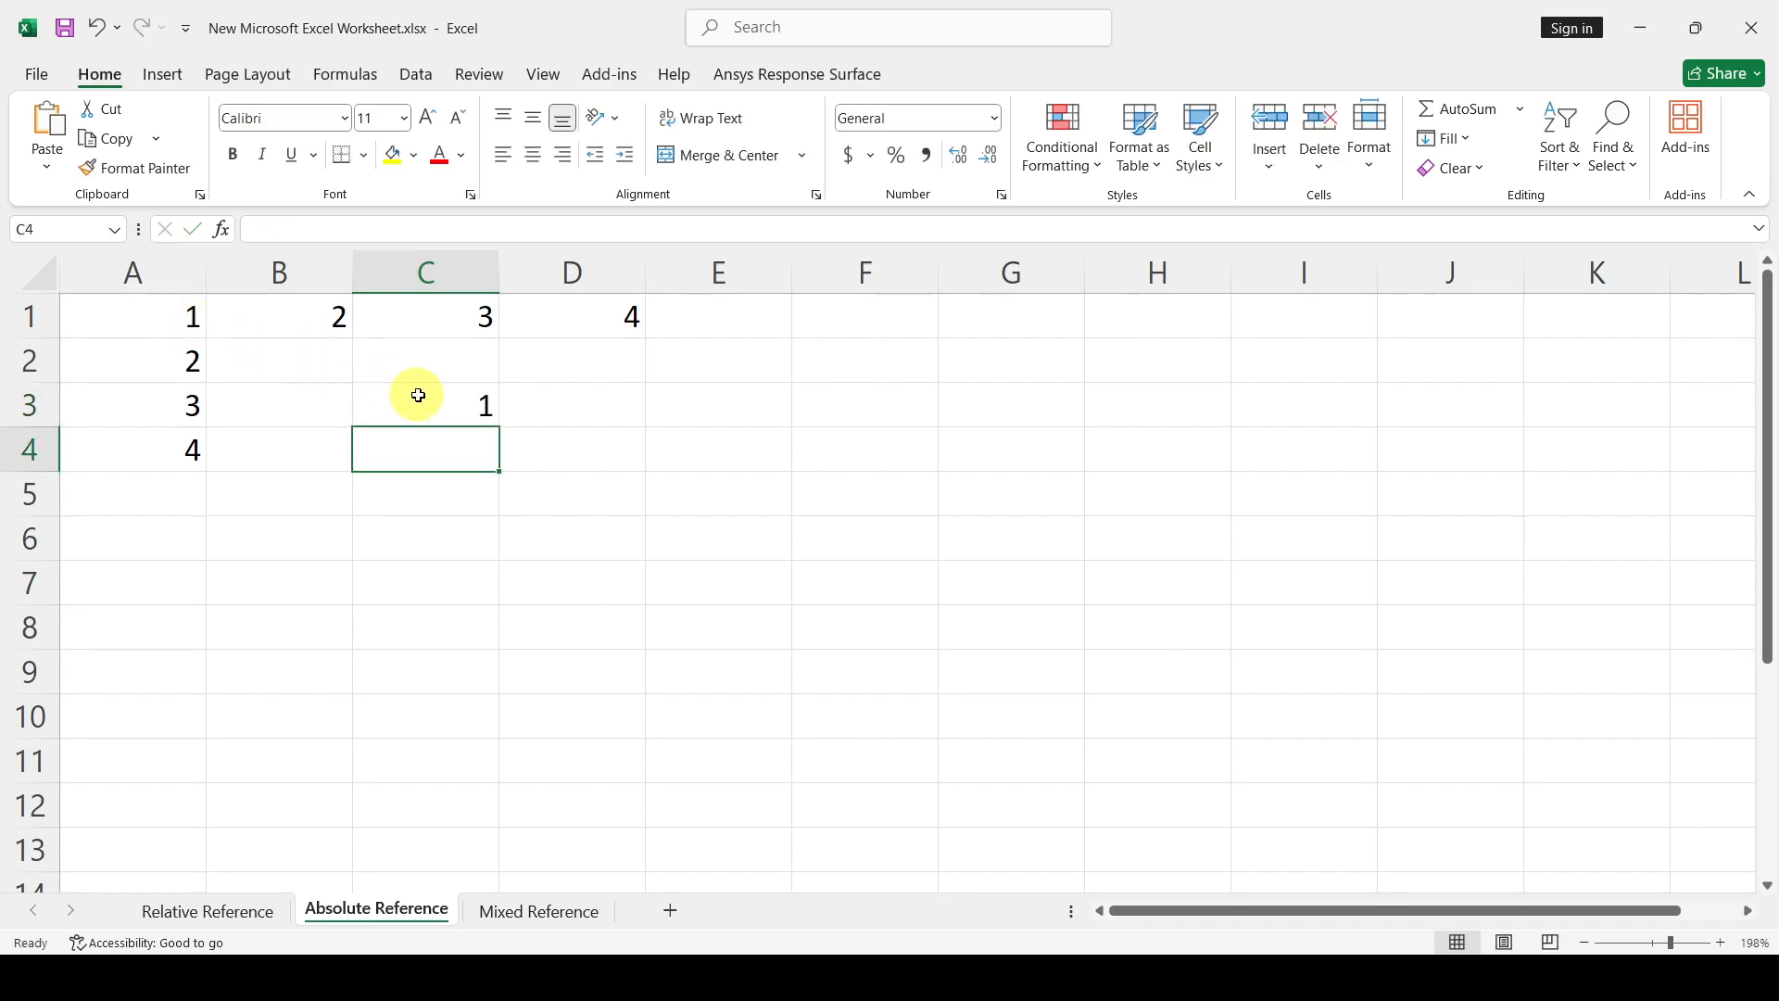
Fill the absolute formula in C3 across to F3 and down to C6
click(448, 402)
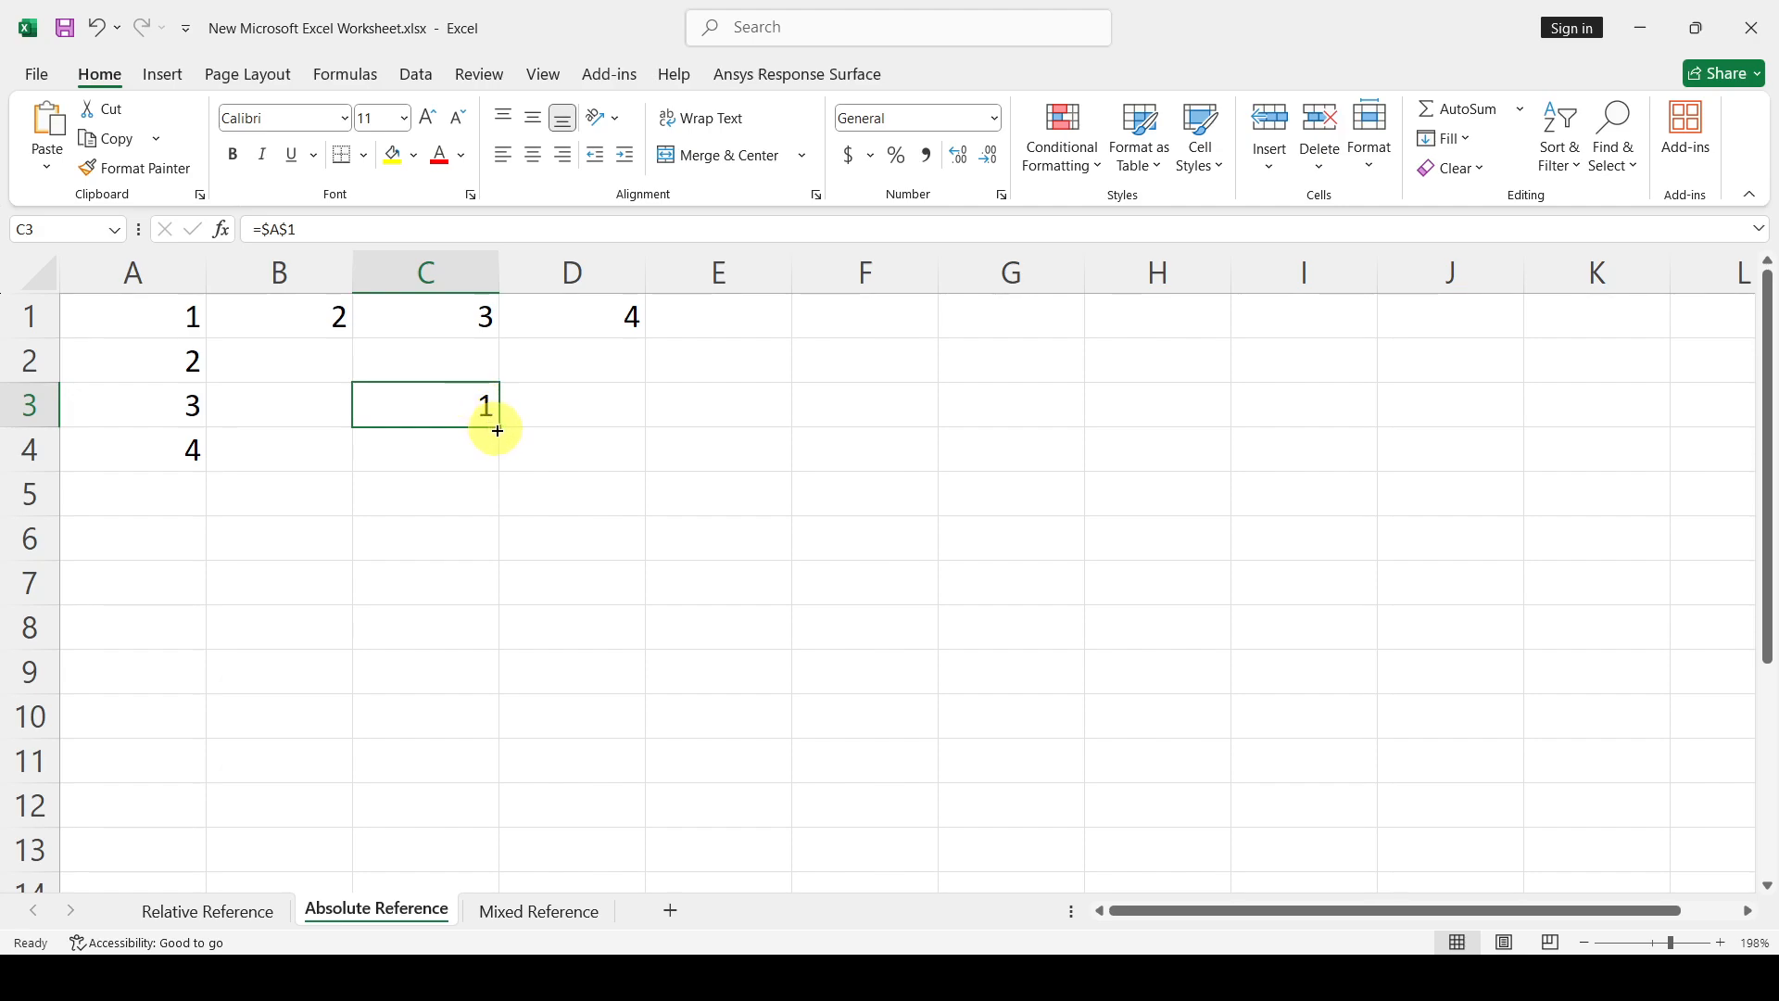
drag(497, 430, 905, 422)
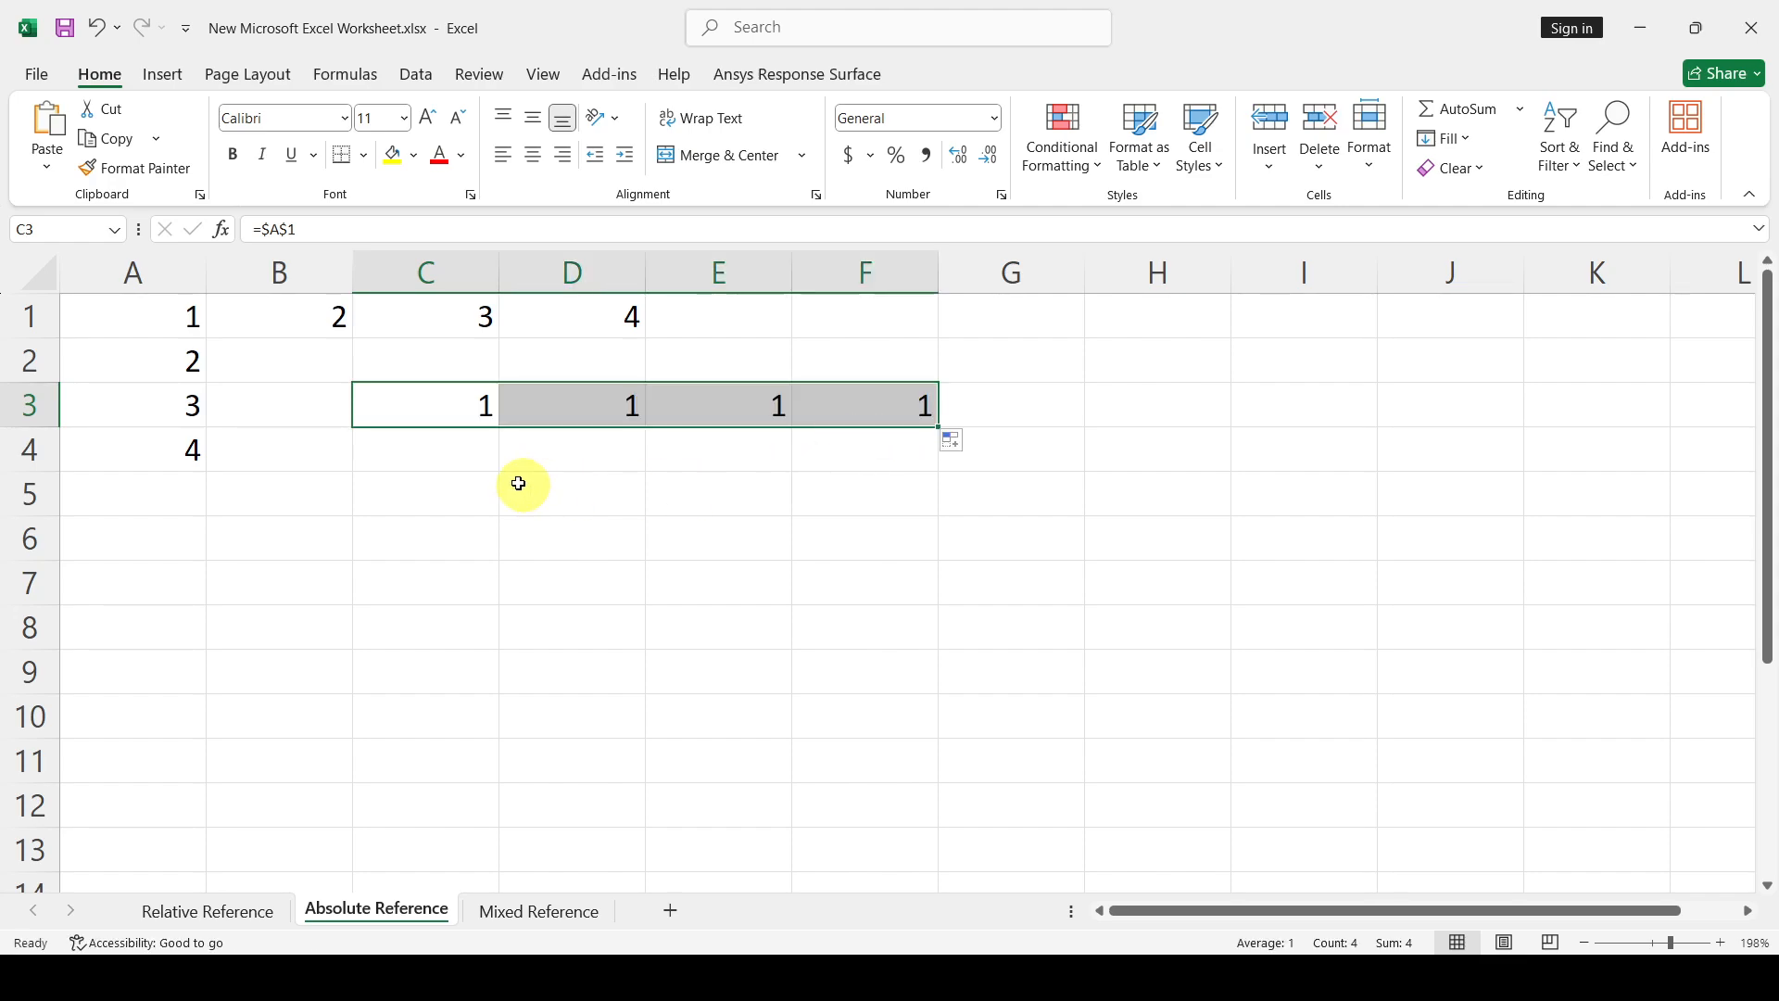
click(470, 406)
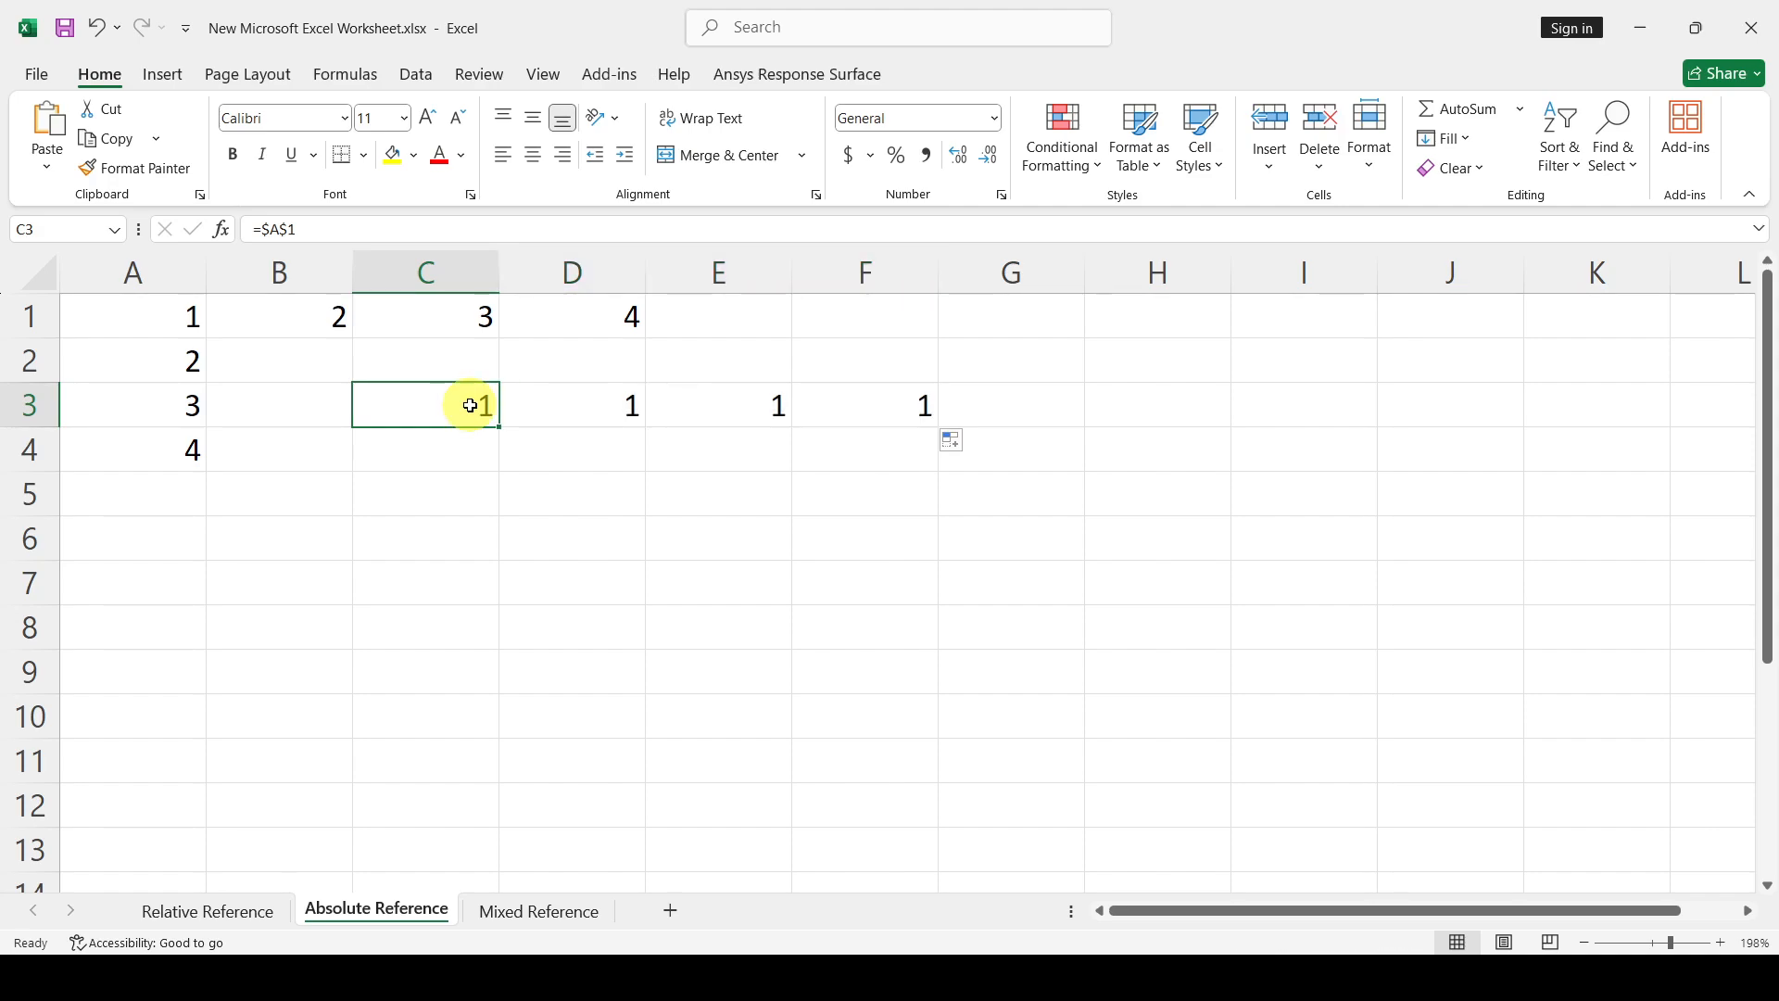
drag(497, 427, 498, 548)
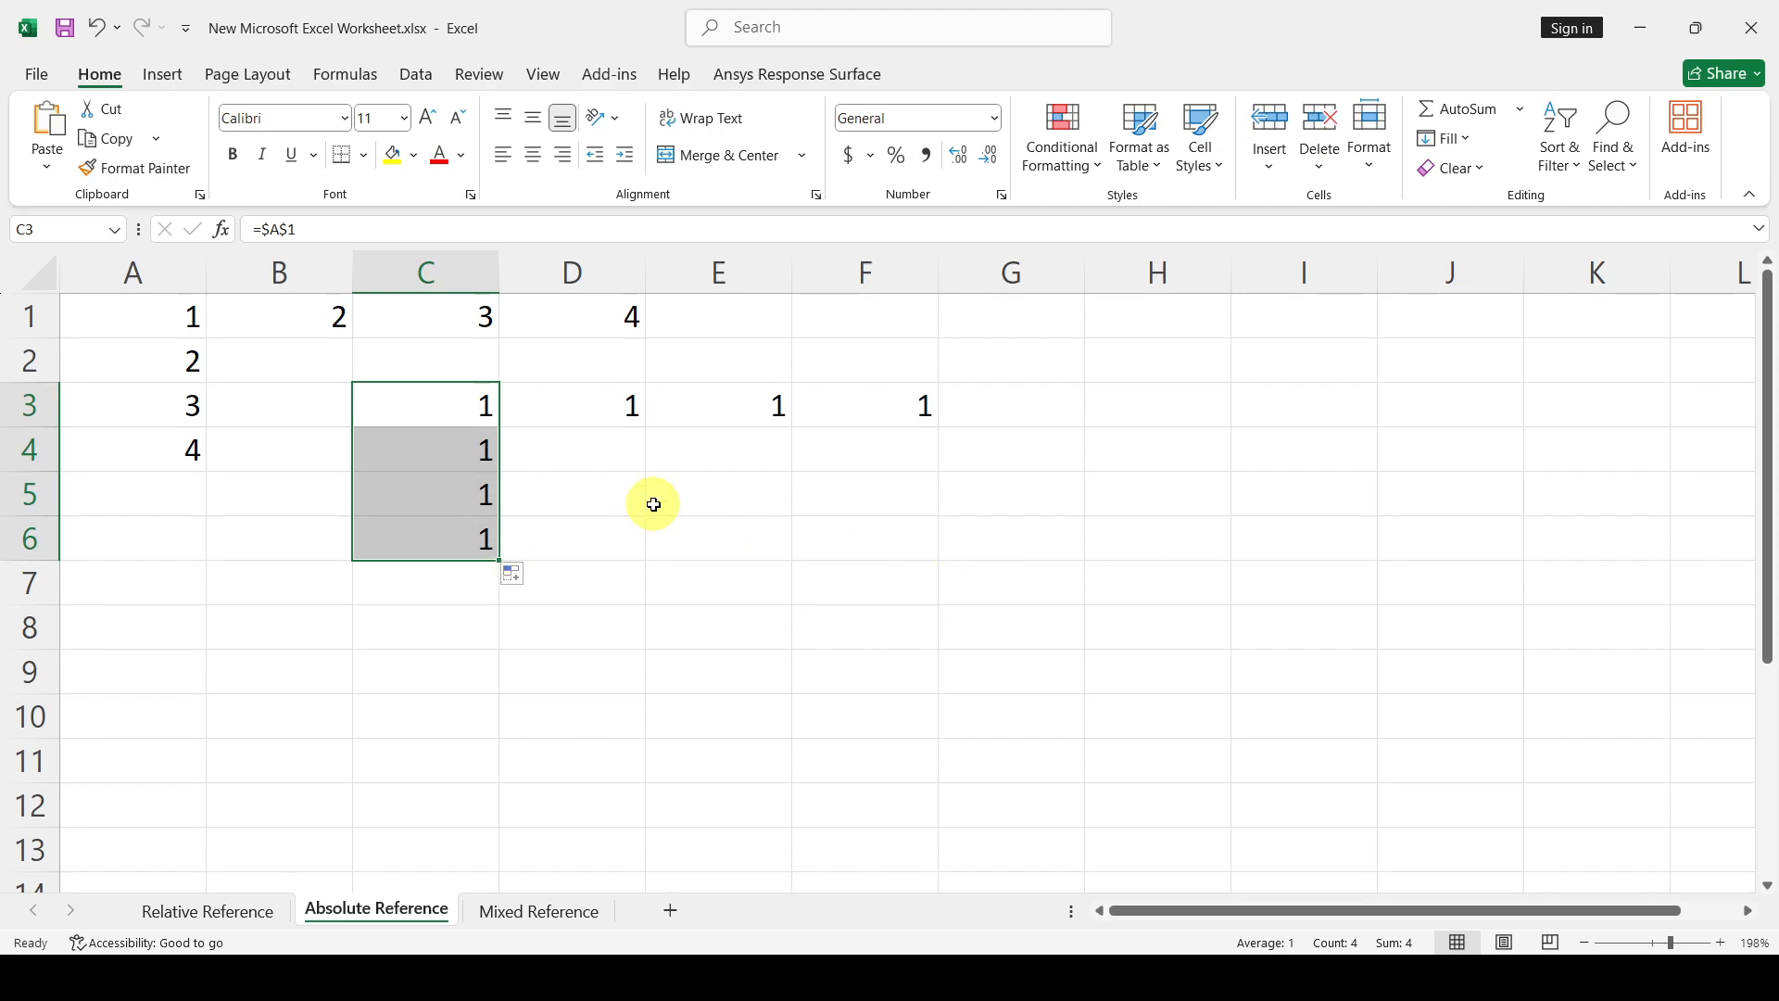
click(468, 408)
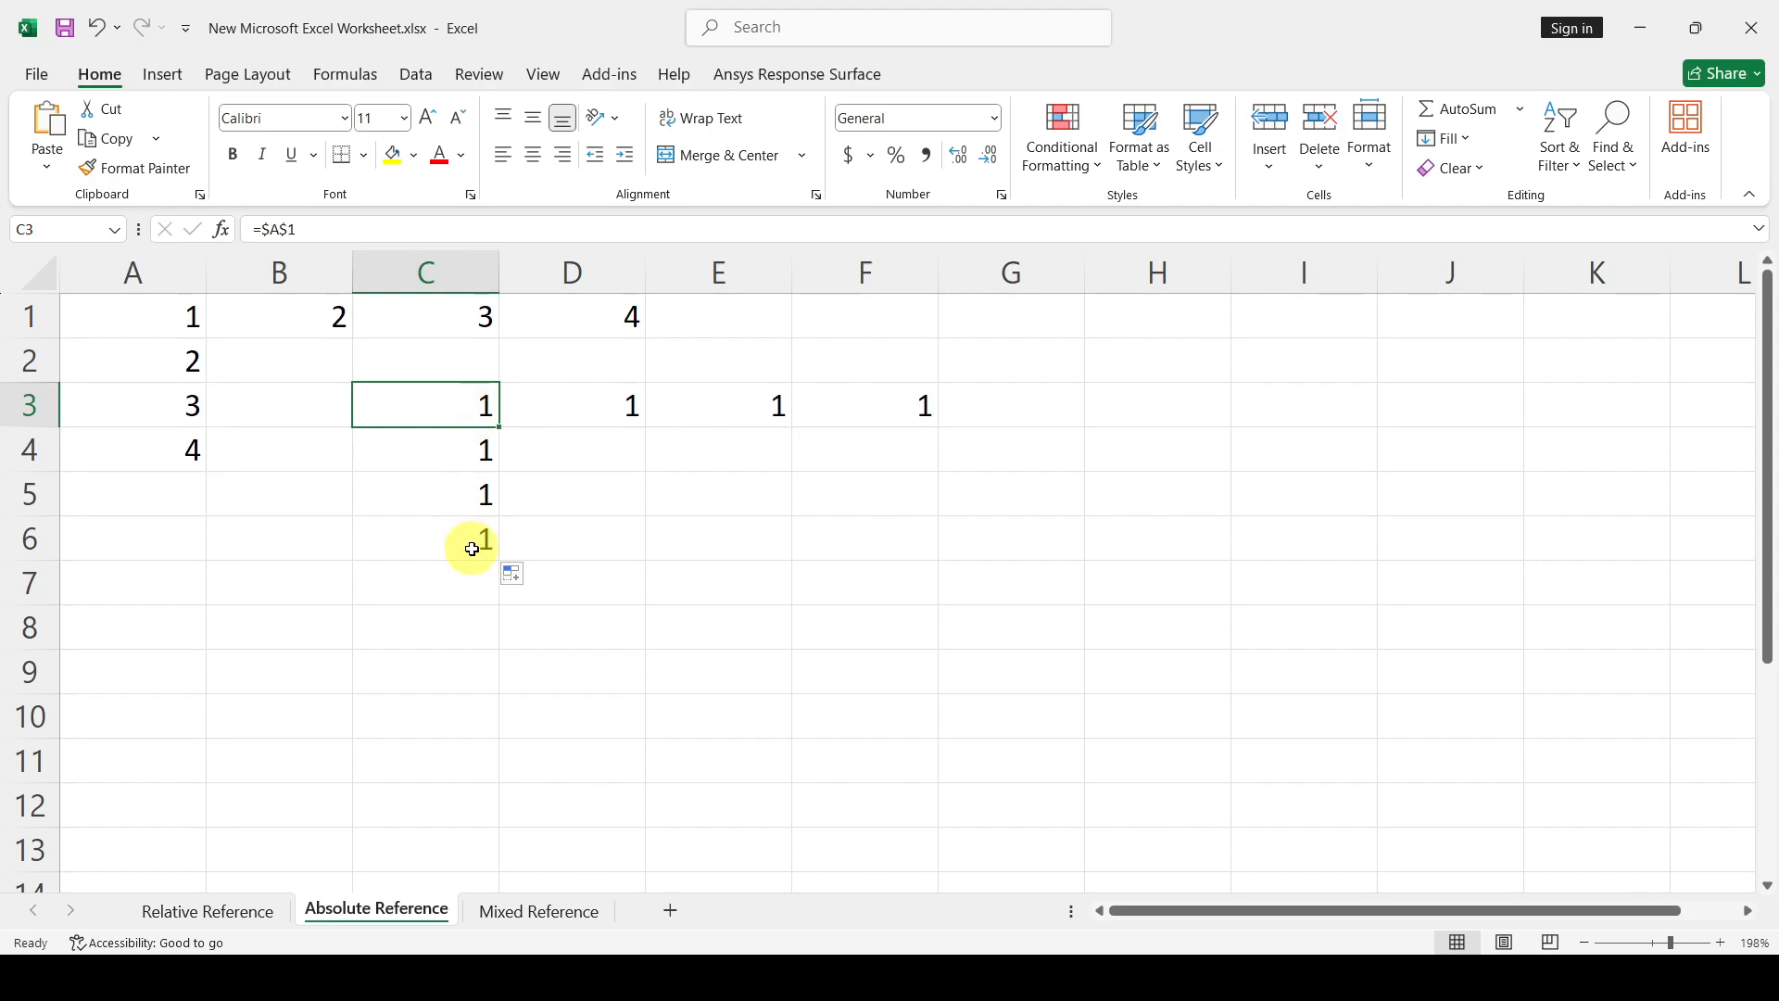
On the Mixed Reference sheet, enter the row-locked formula =A$1 in cell C3
click(563, 912)
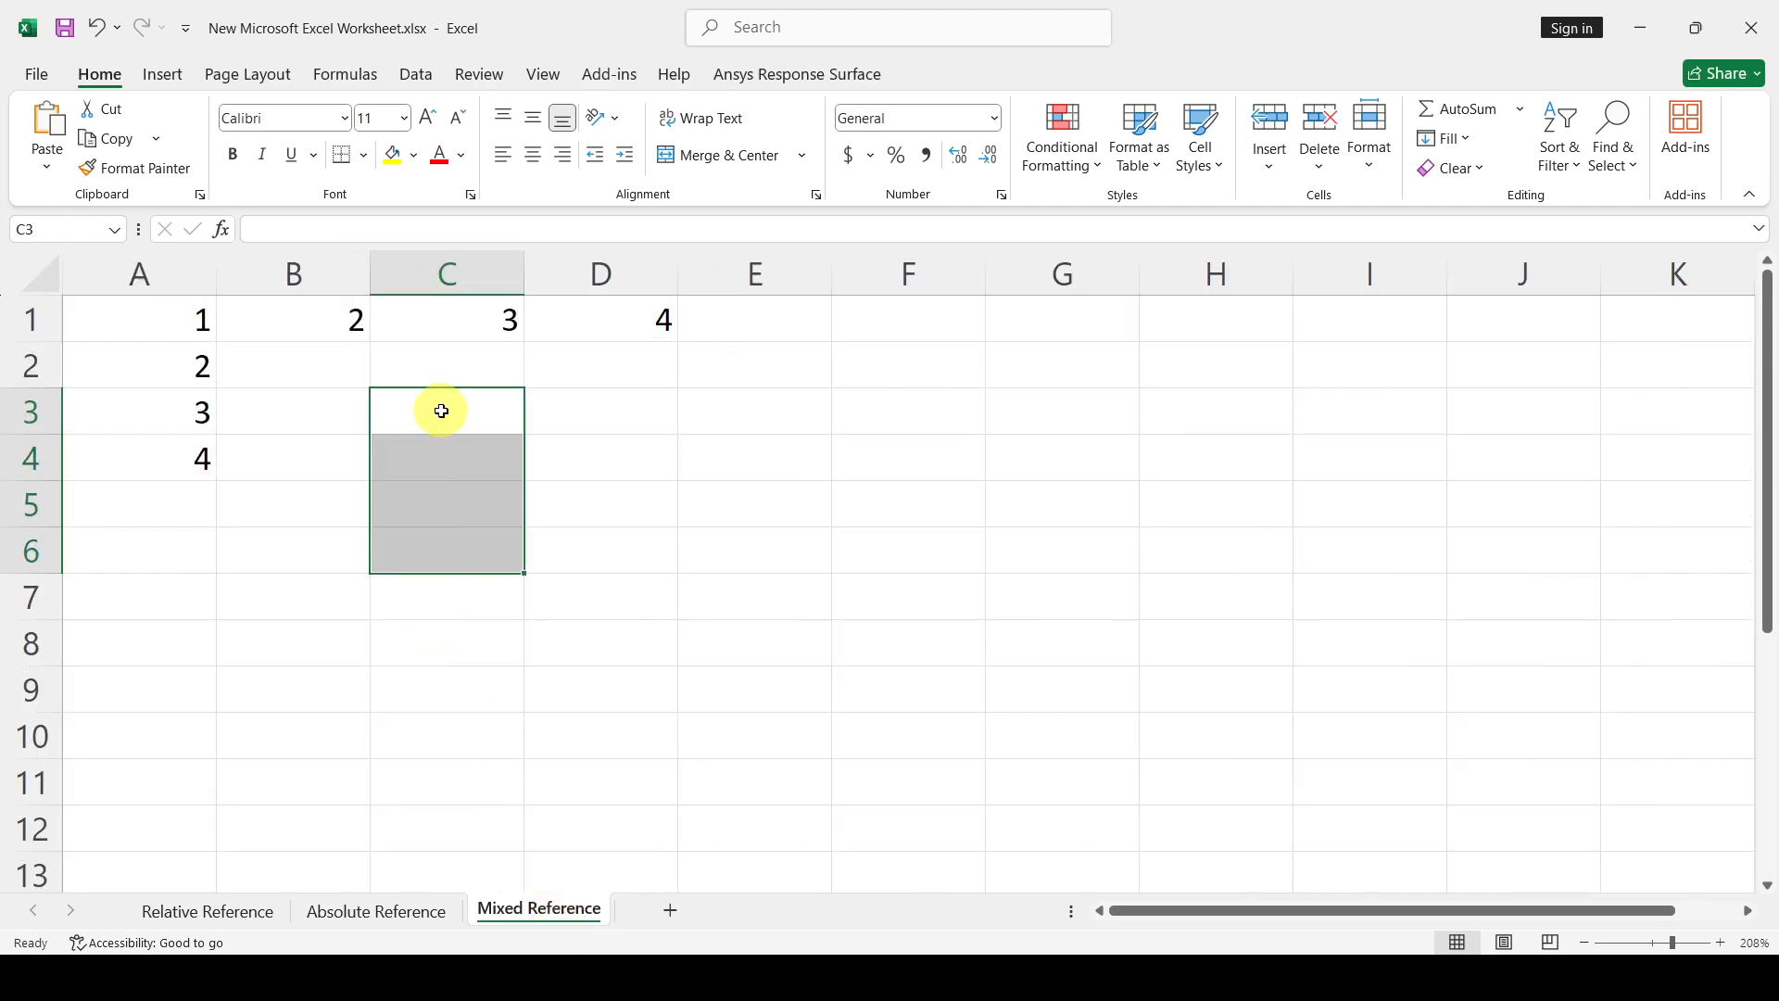
click(441, 410)
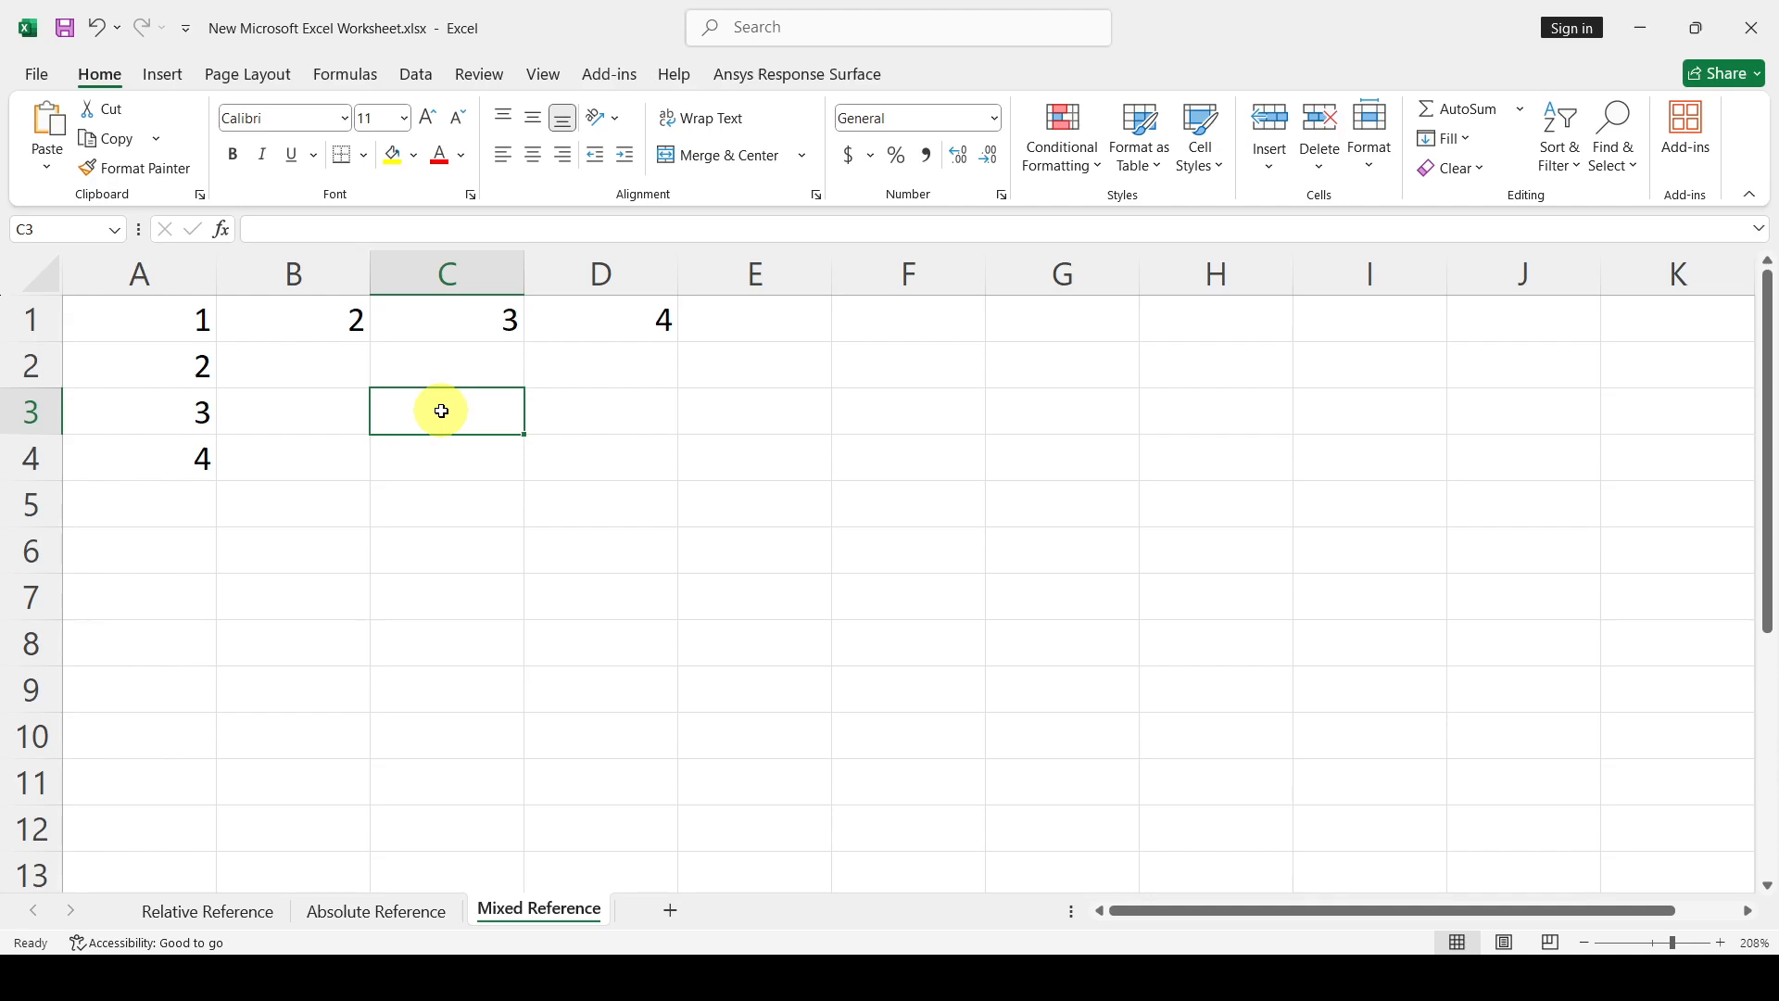
click(271, 230)
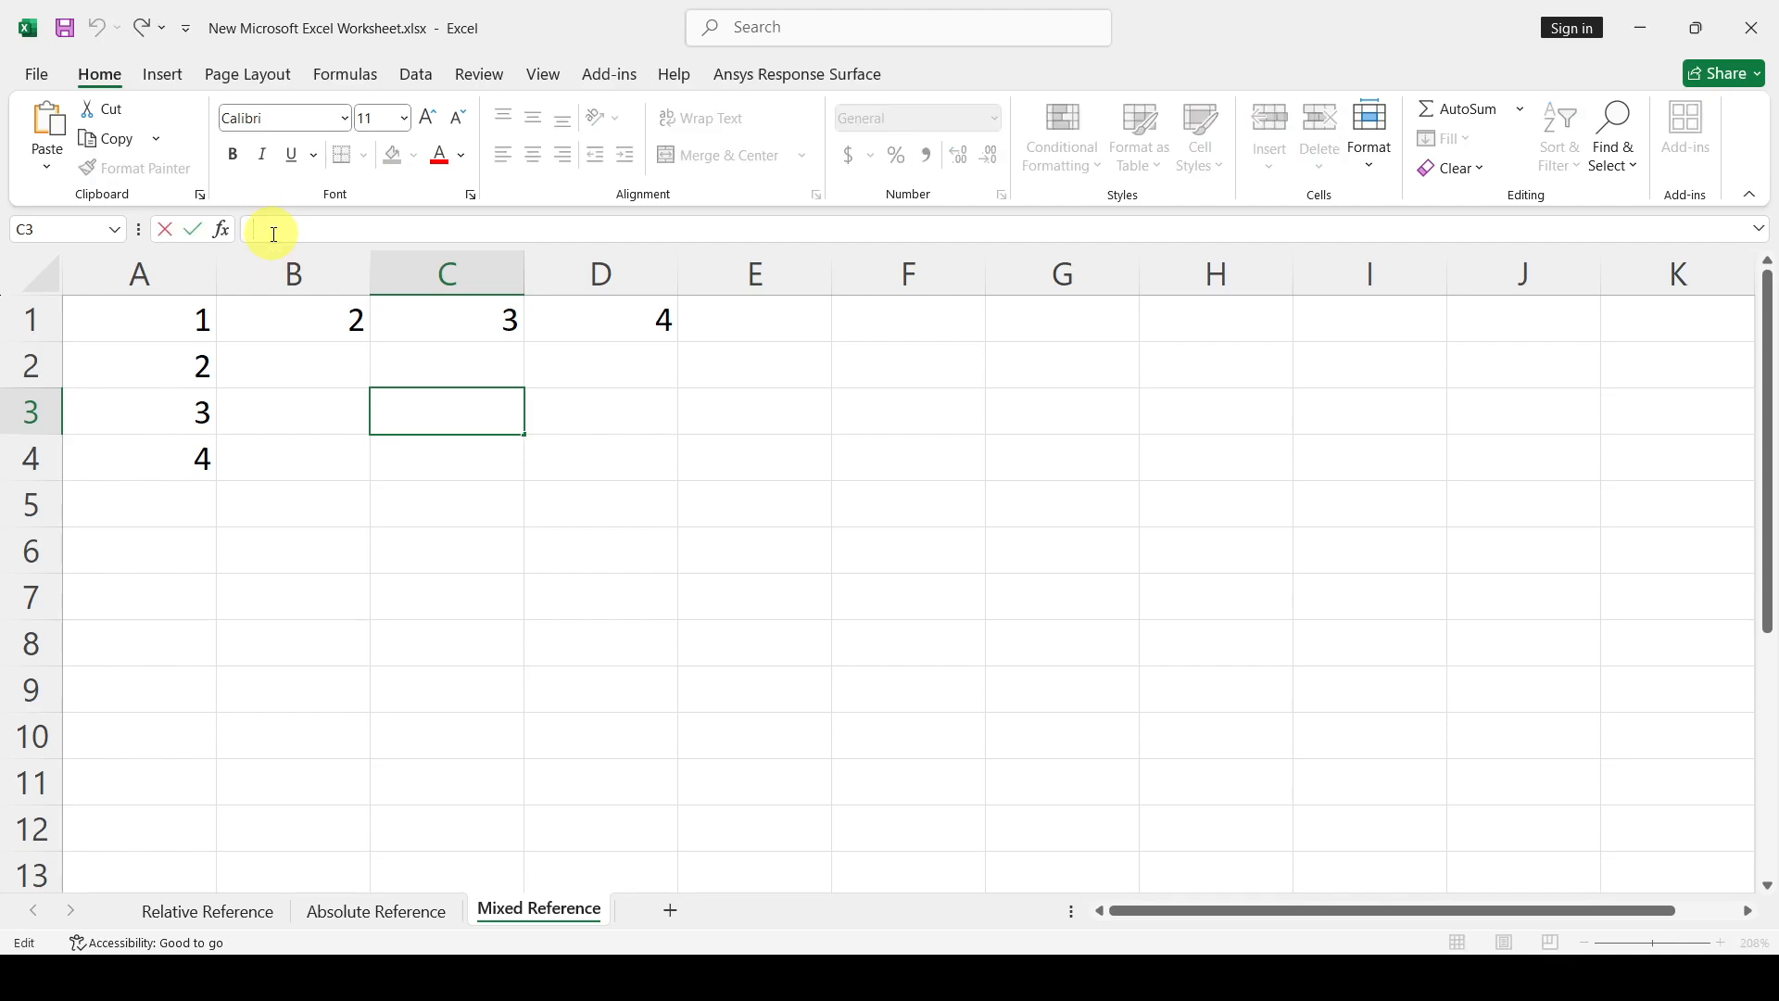
text(=)
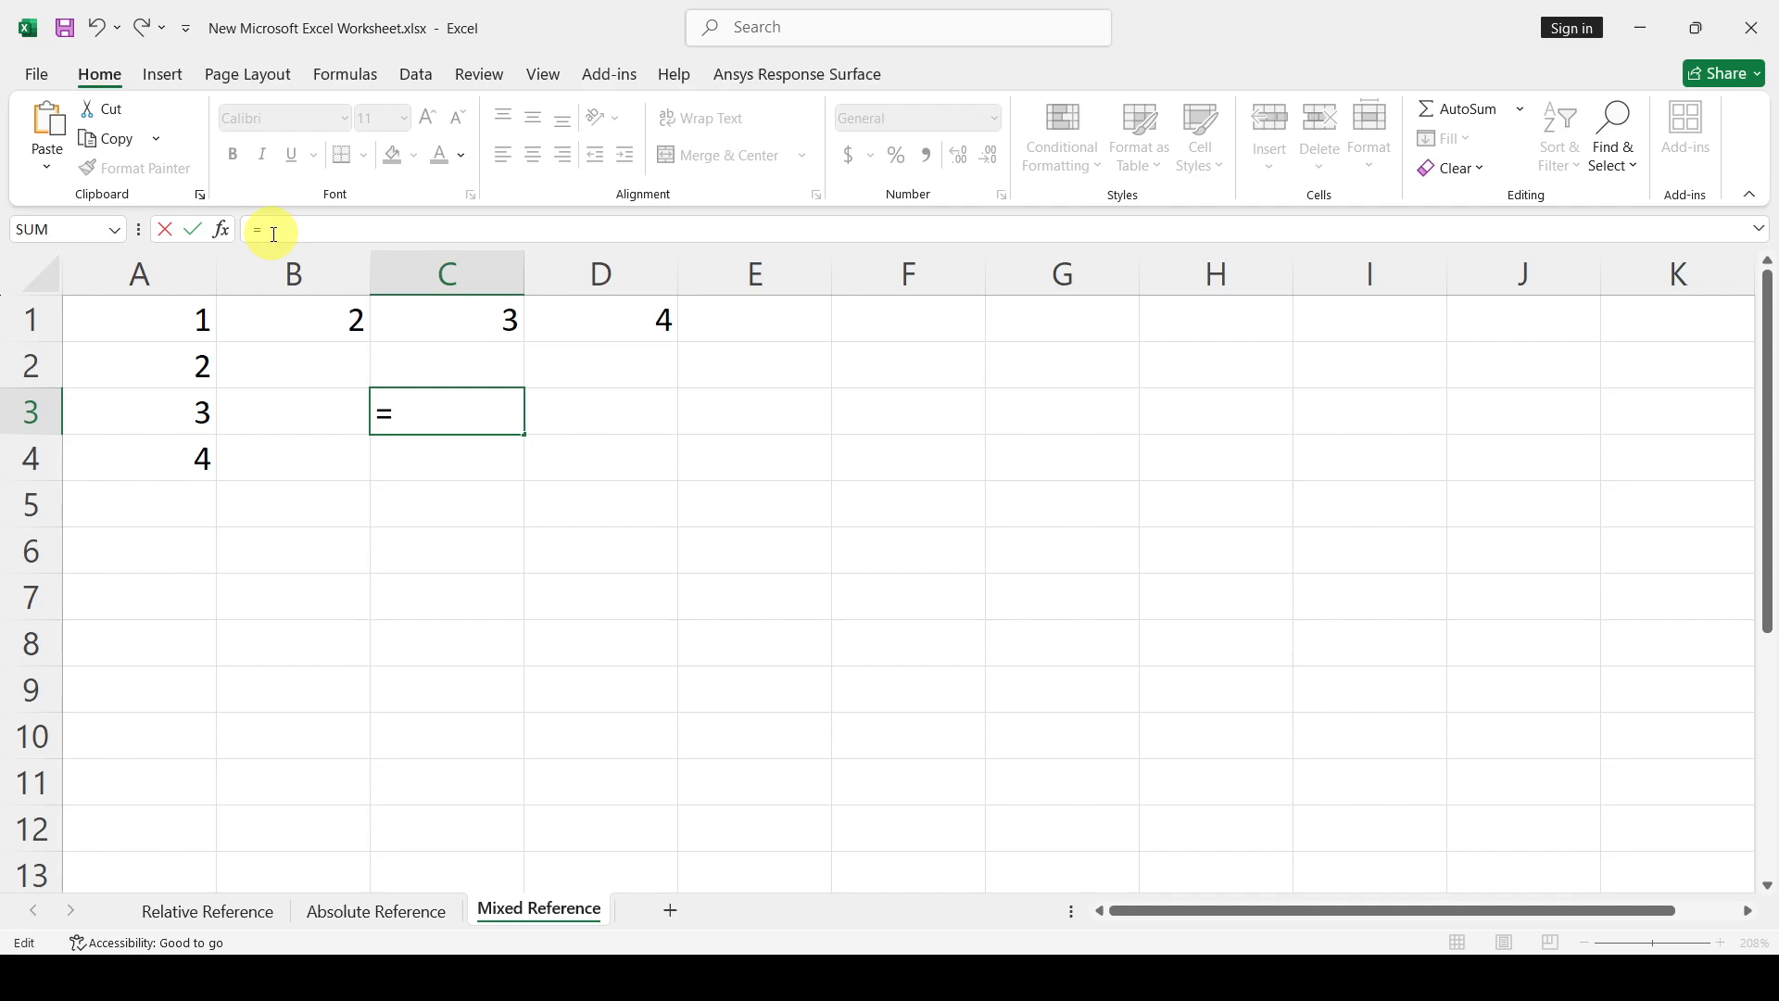
click(188, 315)
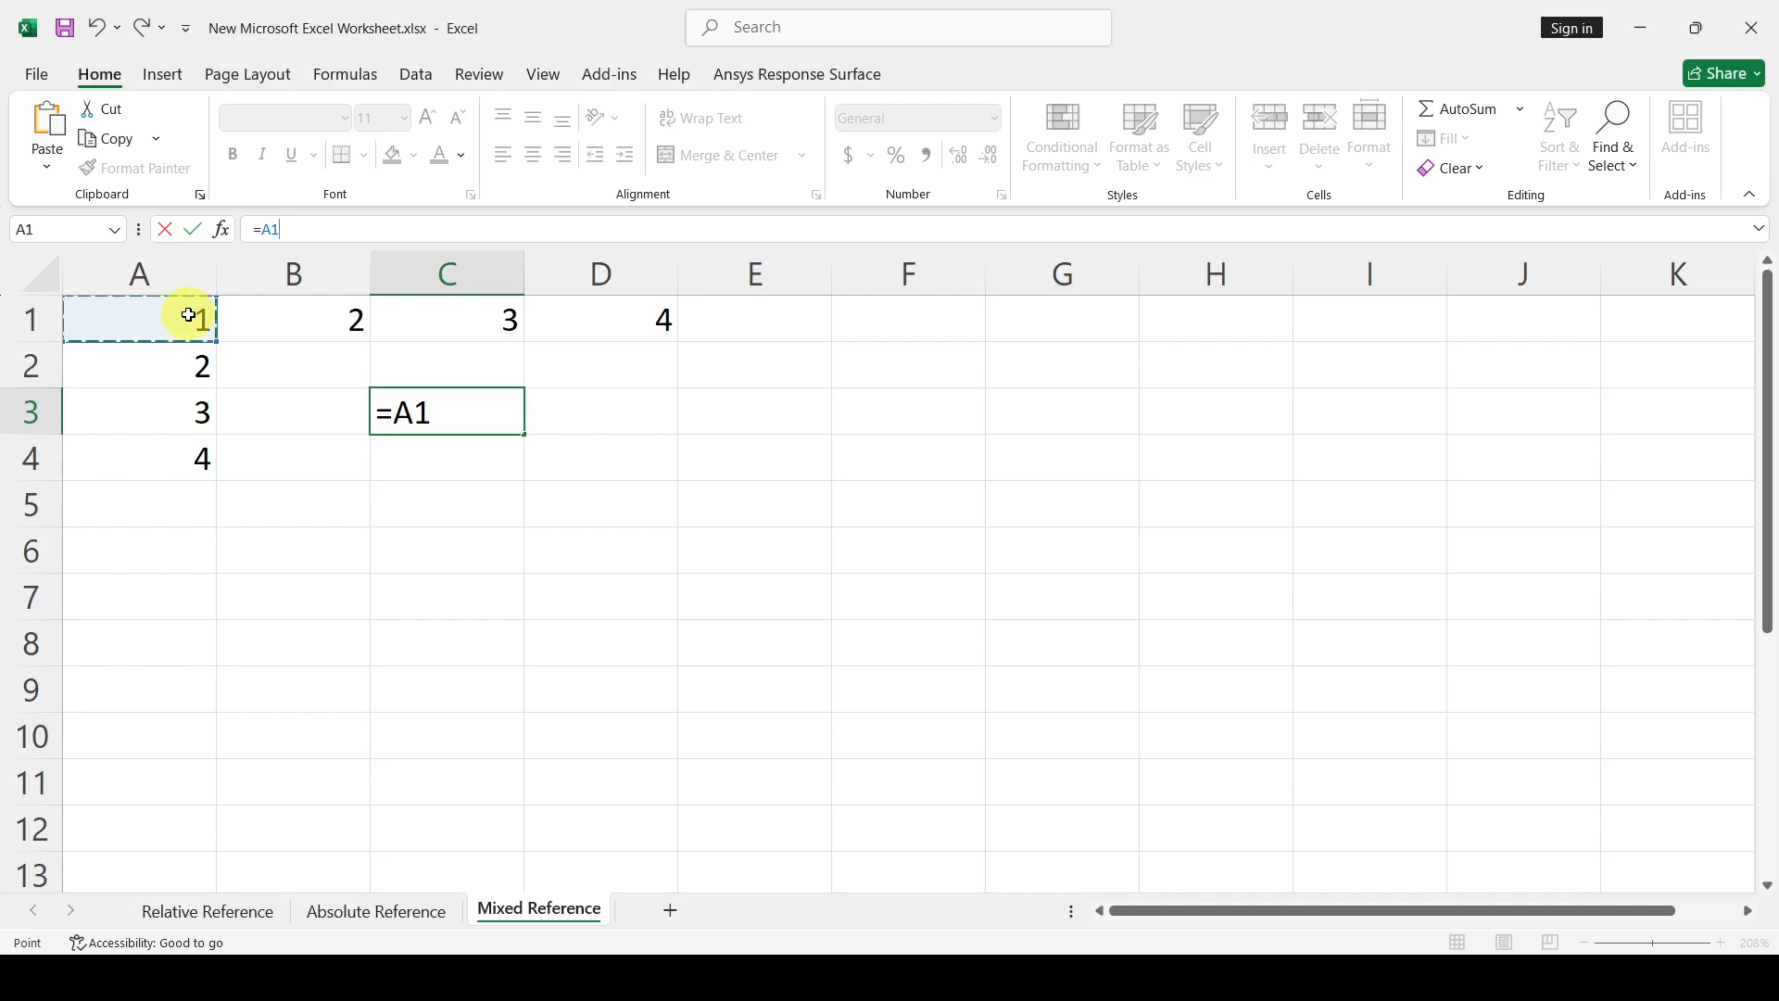
key(F4)
key(F4)
key(Return)
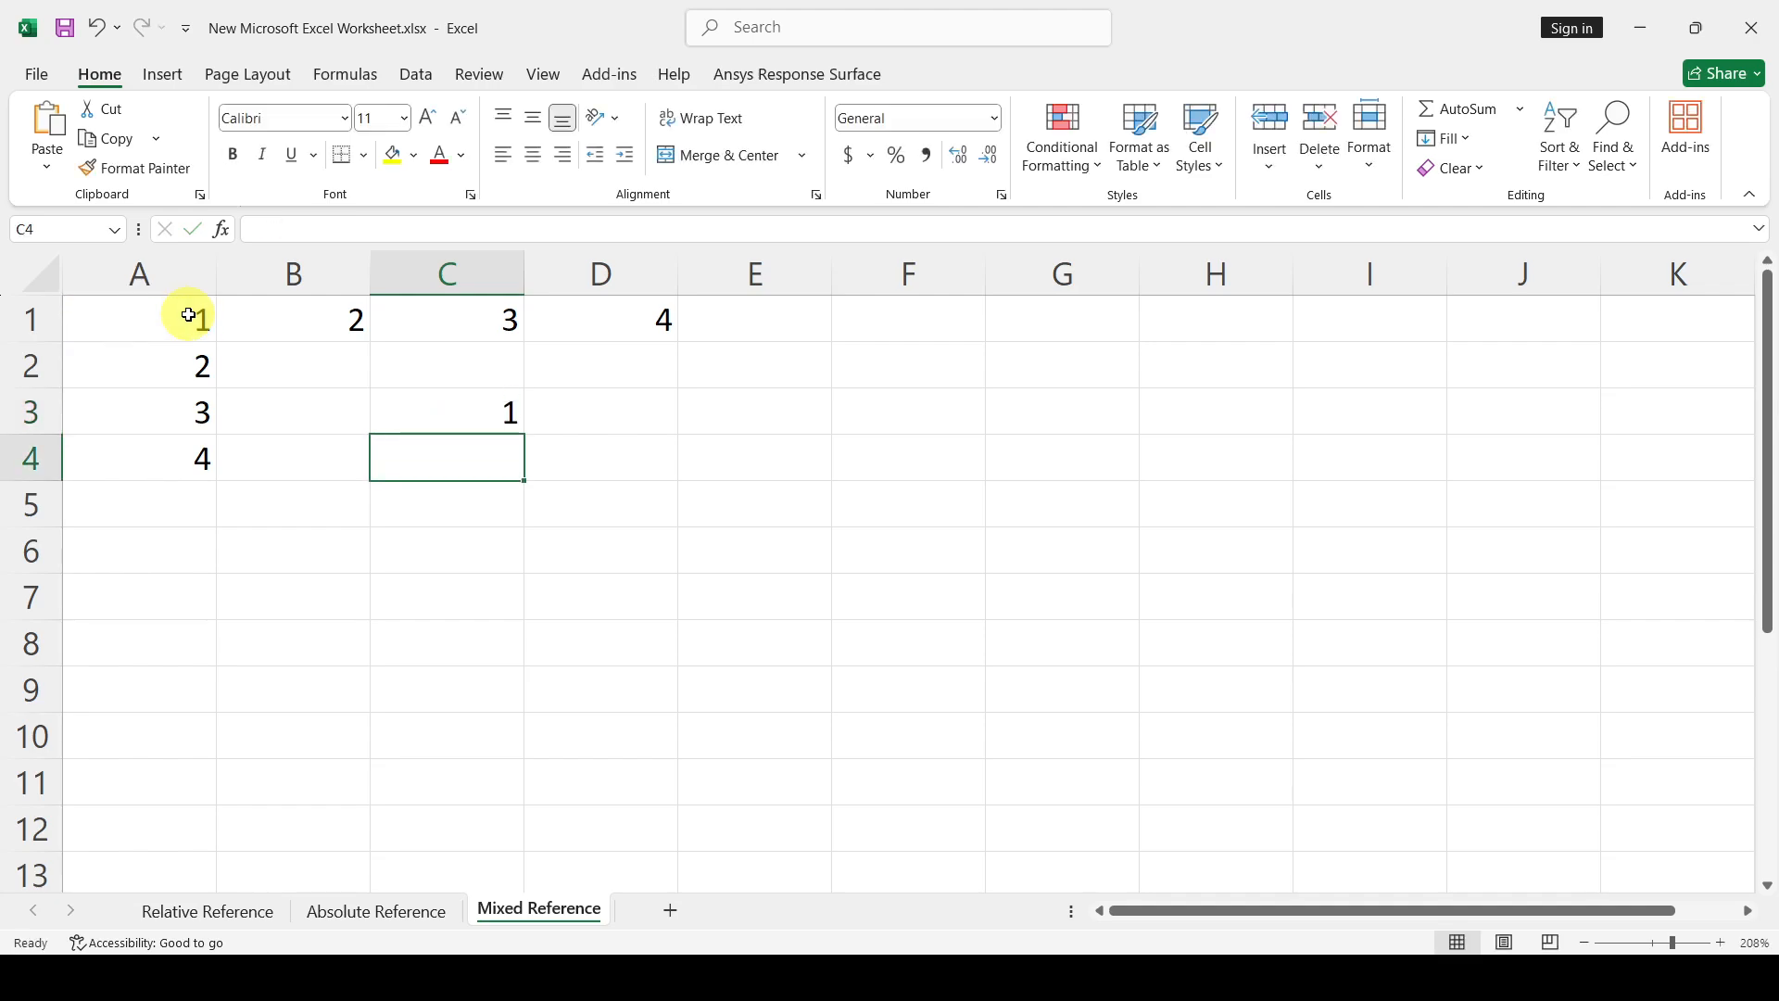
Fill the mixed-reference formula in C3 across to F3
click(488, 410)
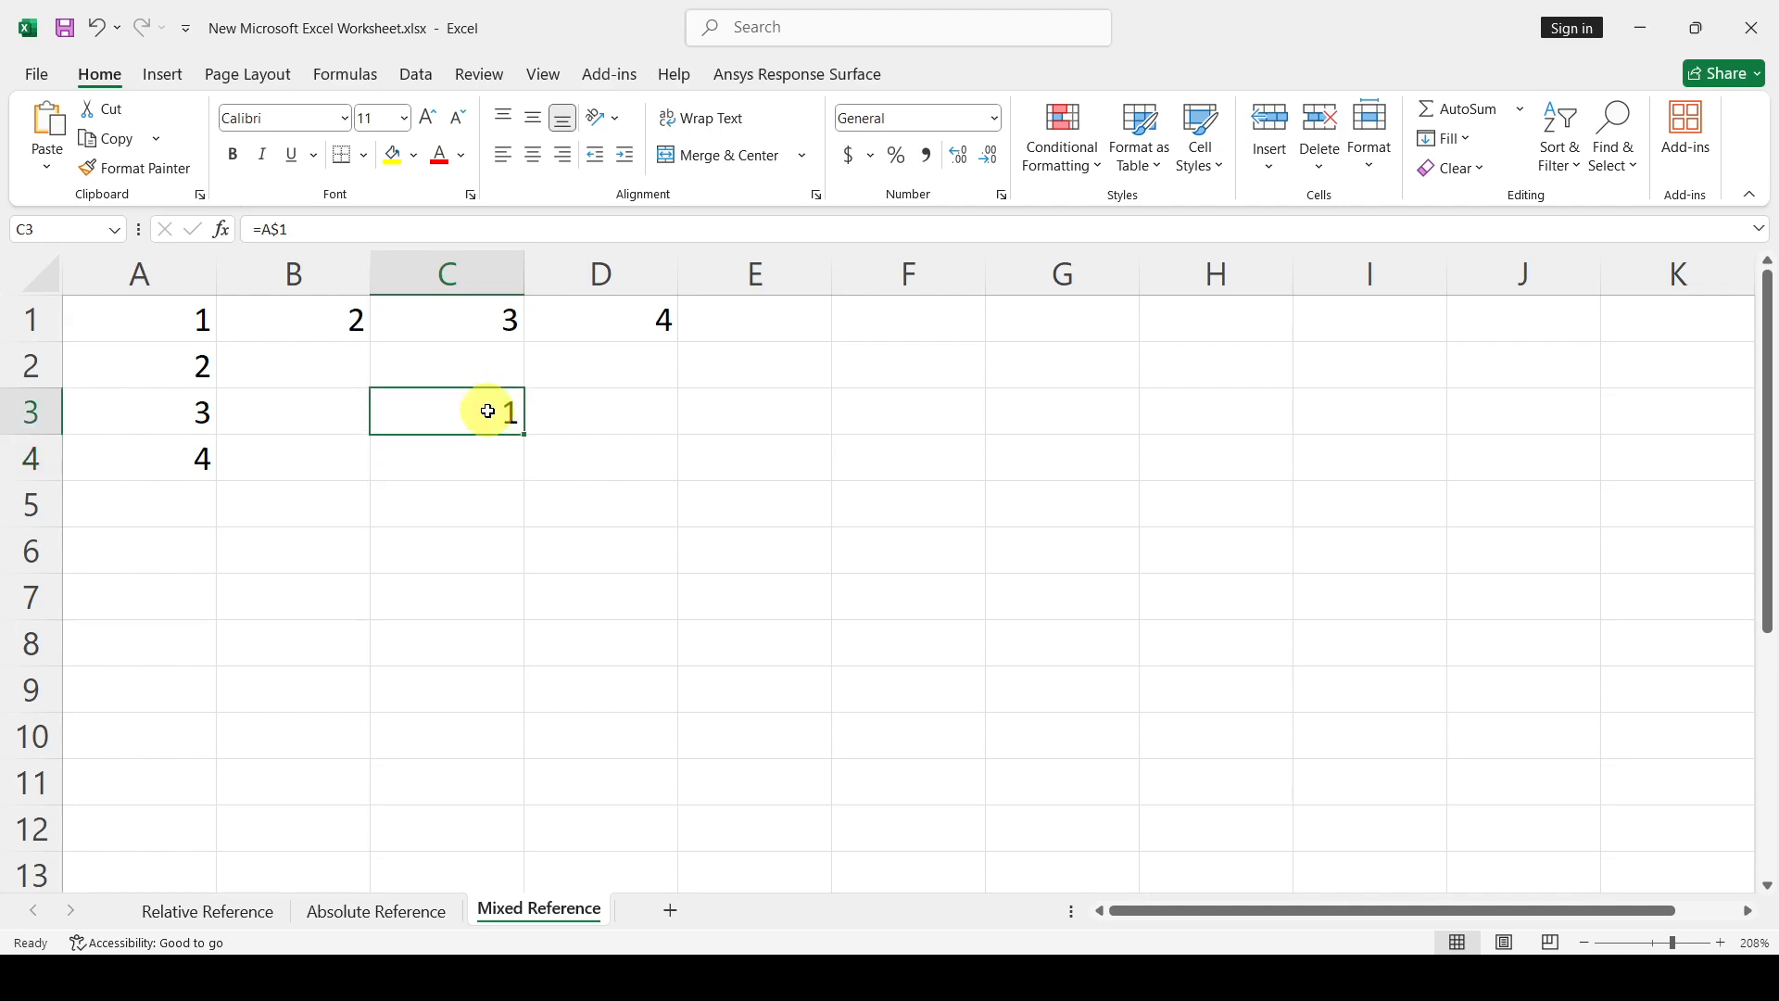
drag(525, 439, 926, 427)
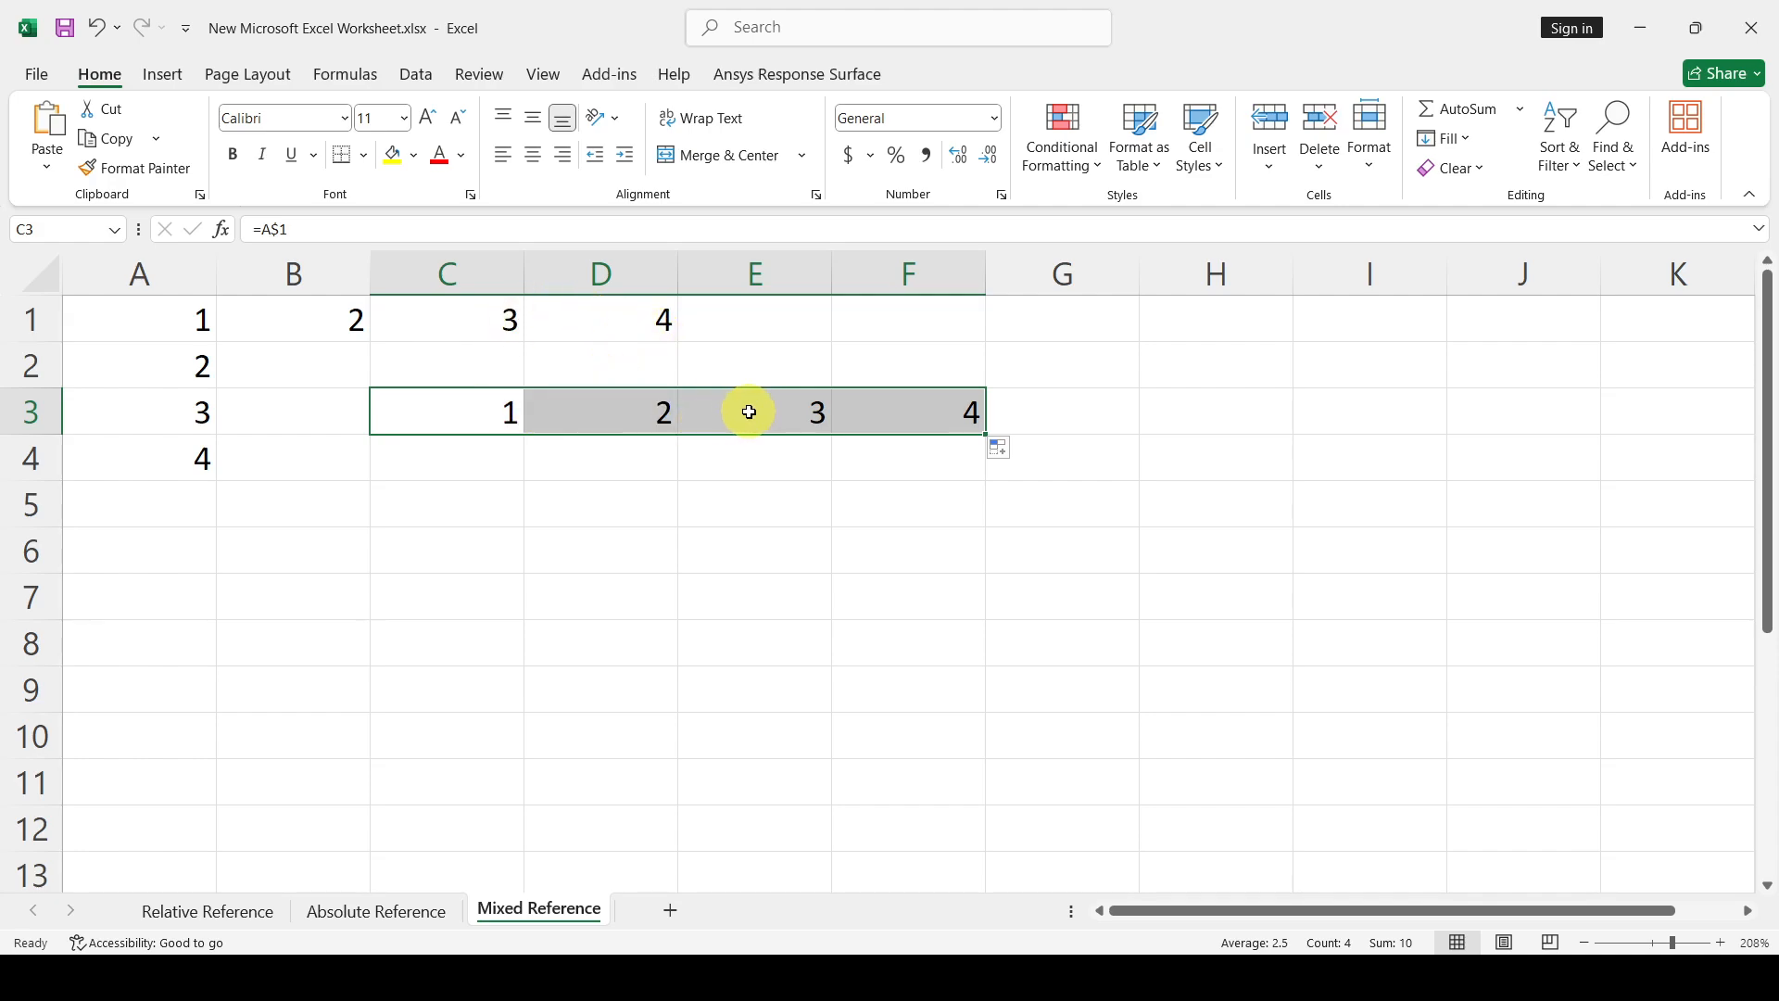
Fill the row-locked formula in C3 down to C6 on the Mixed Reference sheet
click(509, 410)
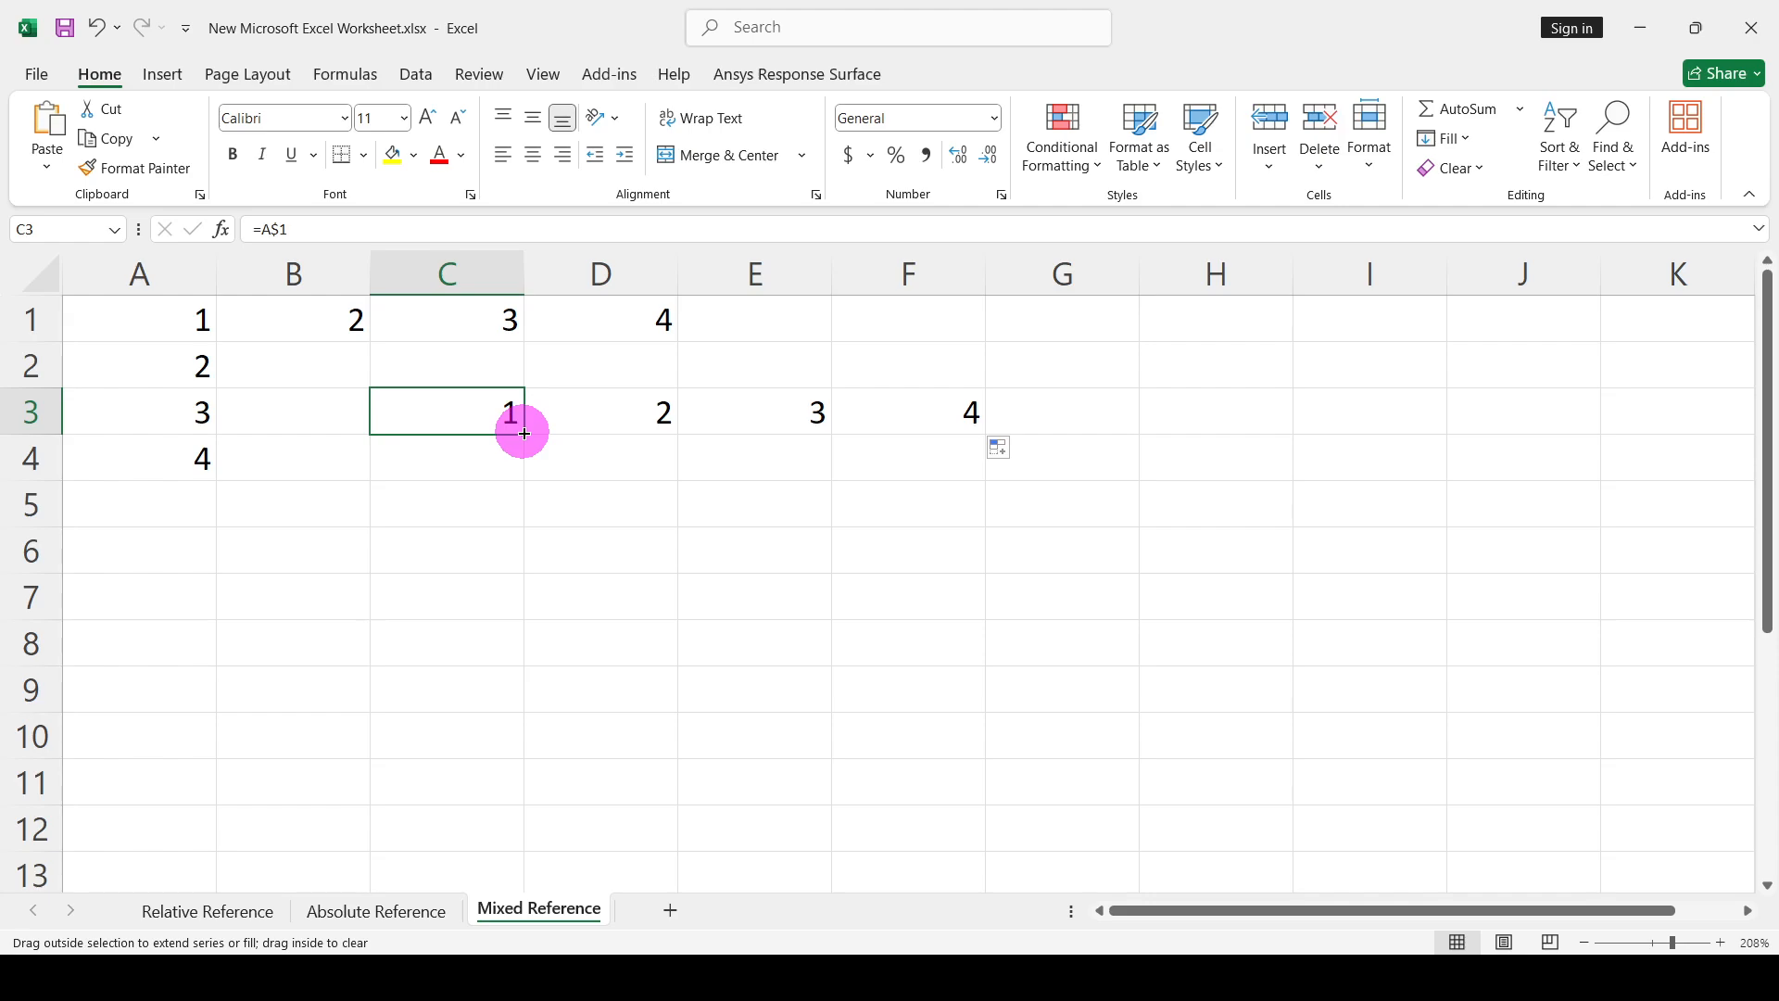
drag(524, 433, 523, 565)
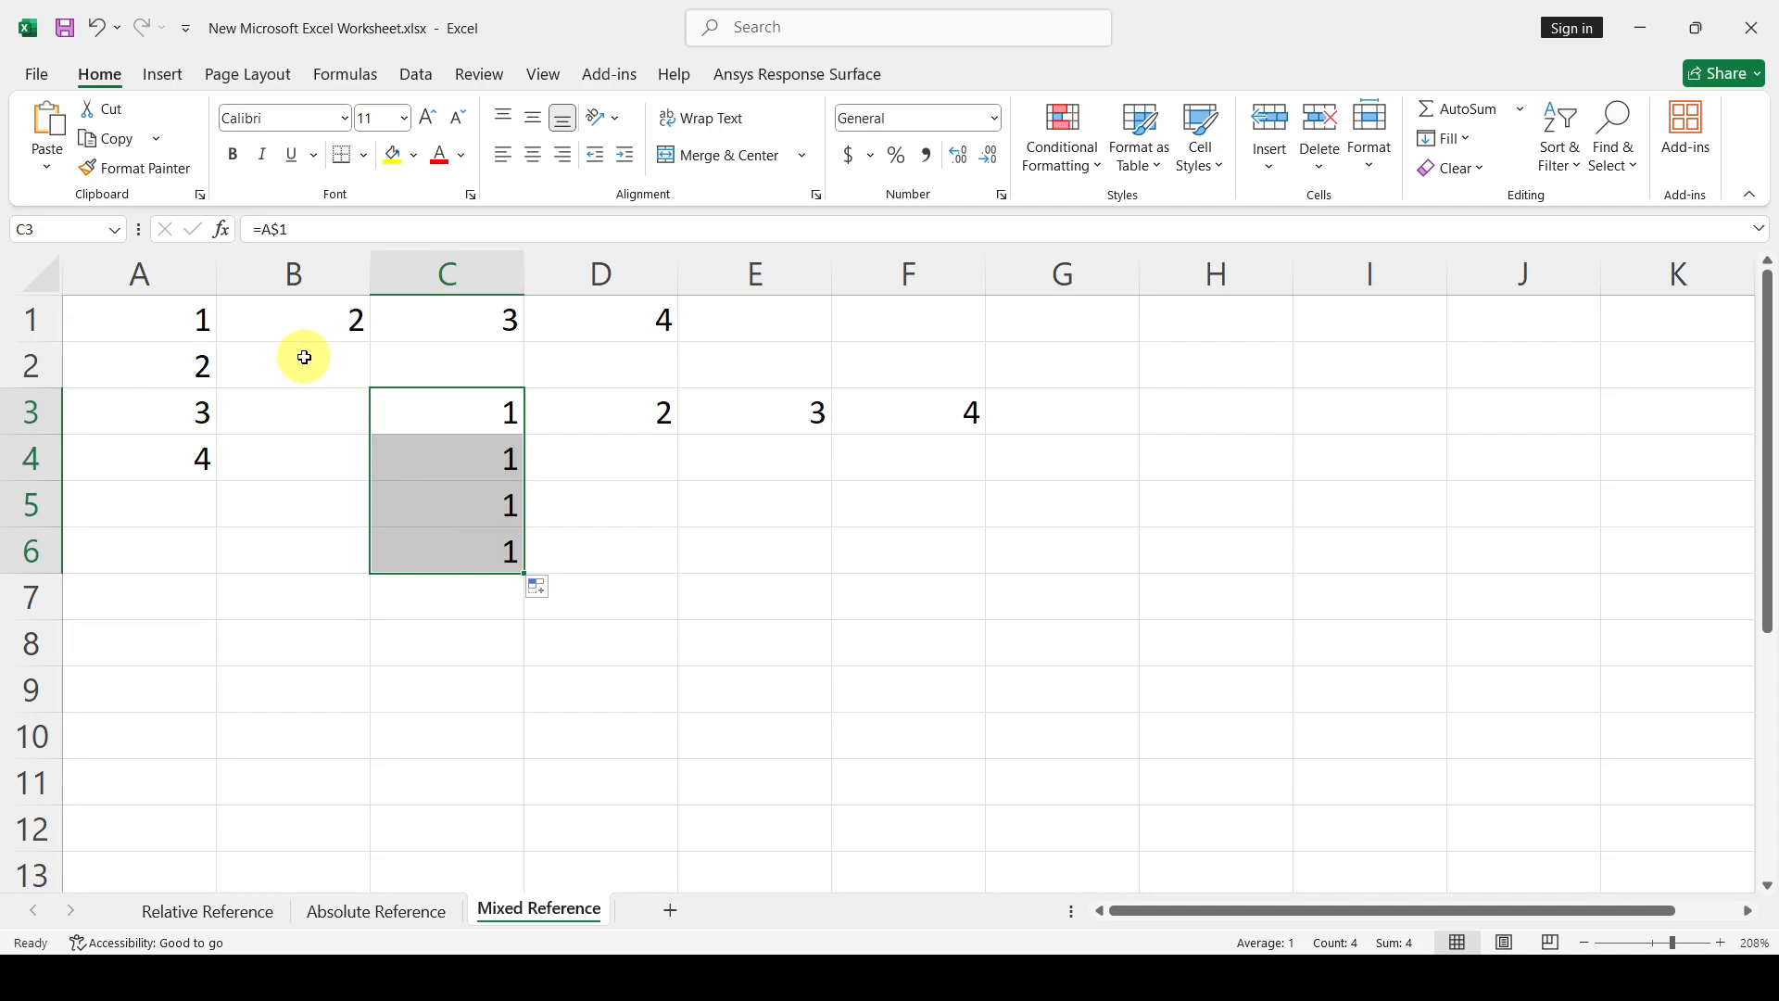
Change the formula in cell C3 to the column-locked reference =$A1
click(327, 222)
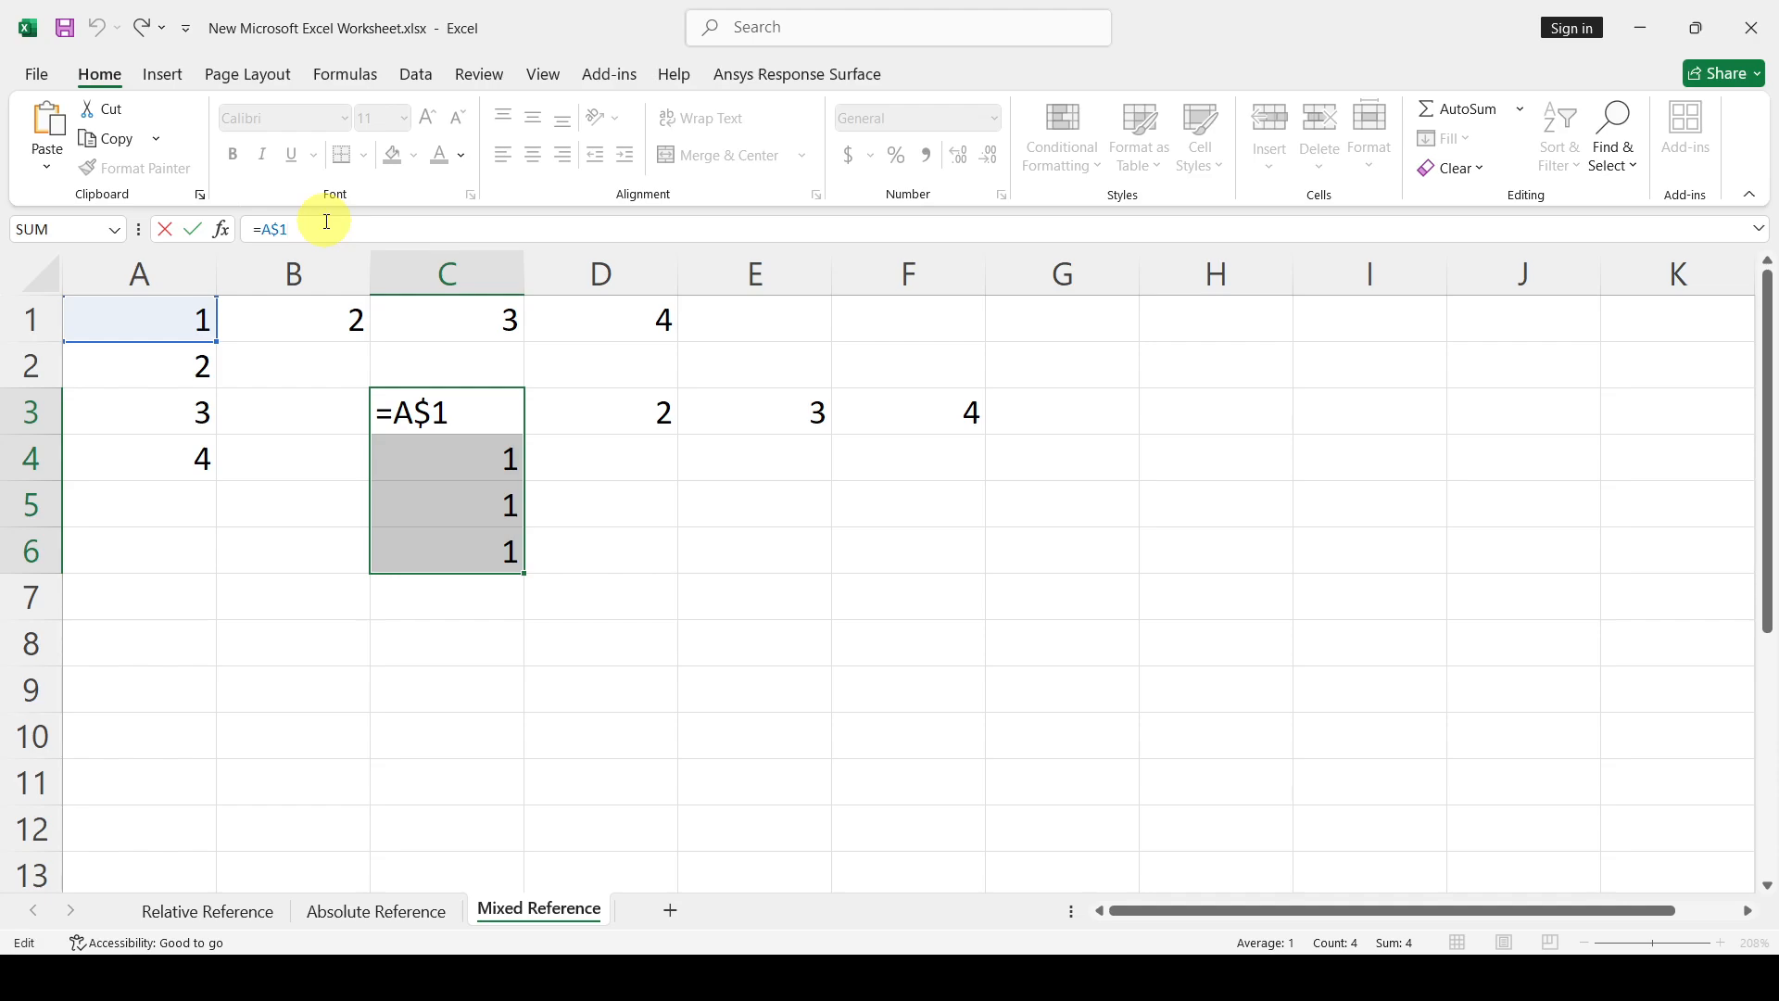
key(F4)
key(Return)
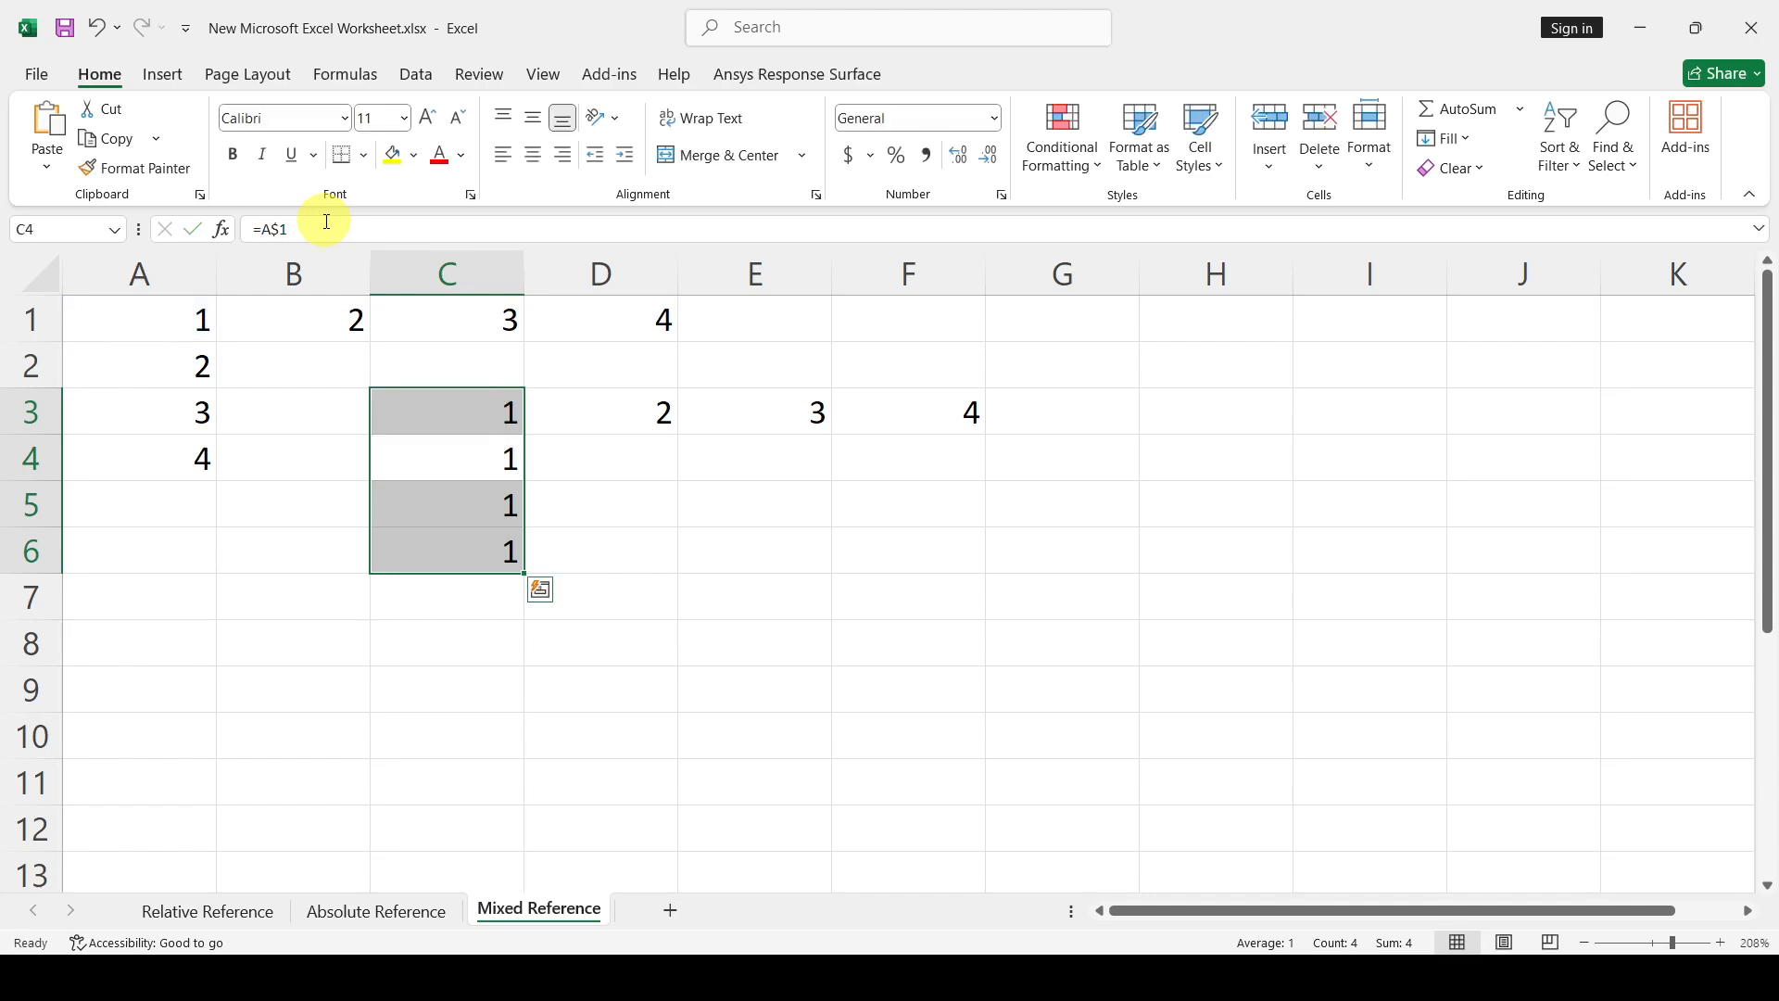
Fill the column-locked formula in C3 across to F3 and down to C6
click(499, 409)
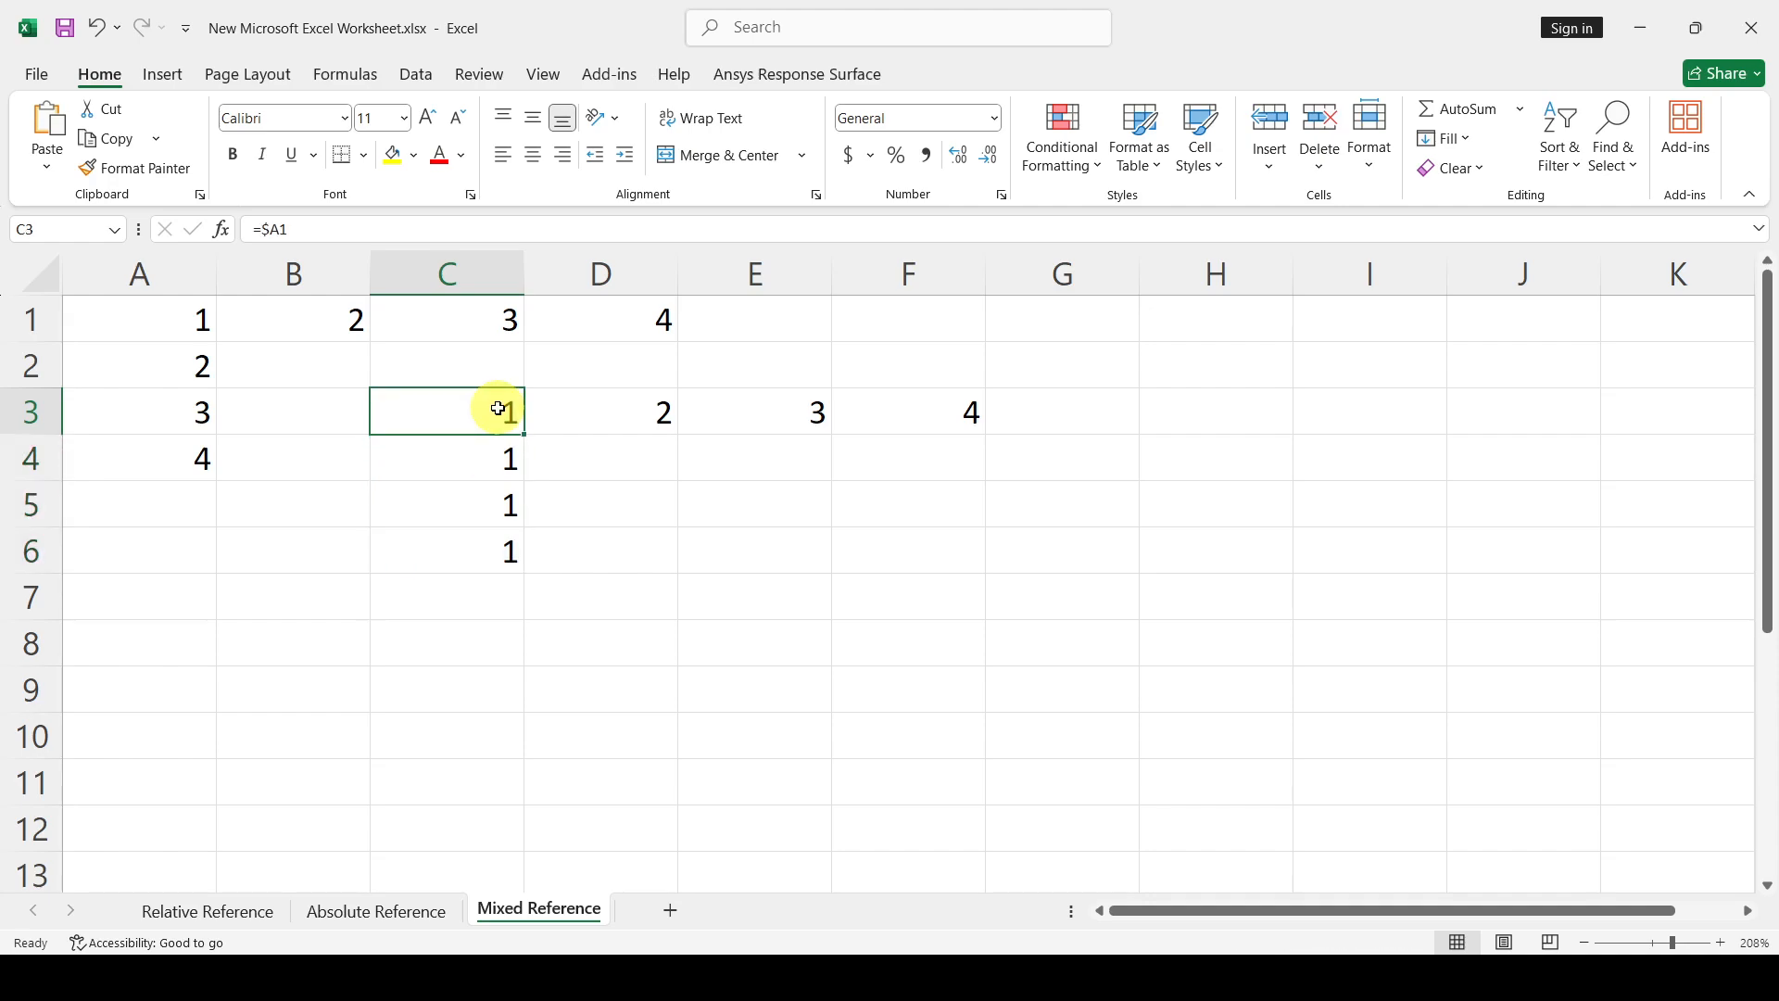
drag(521, 428, 969, 429)
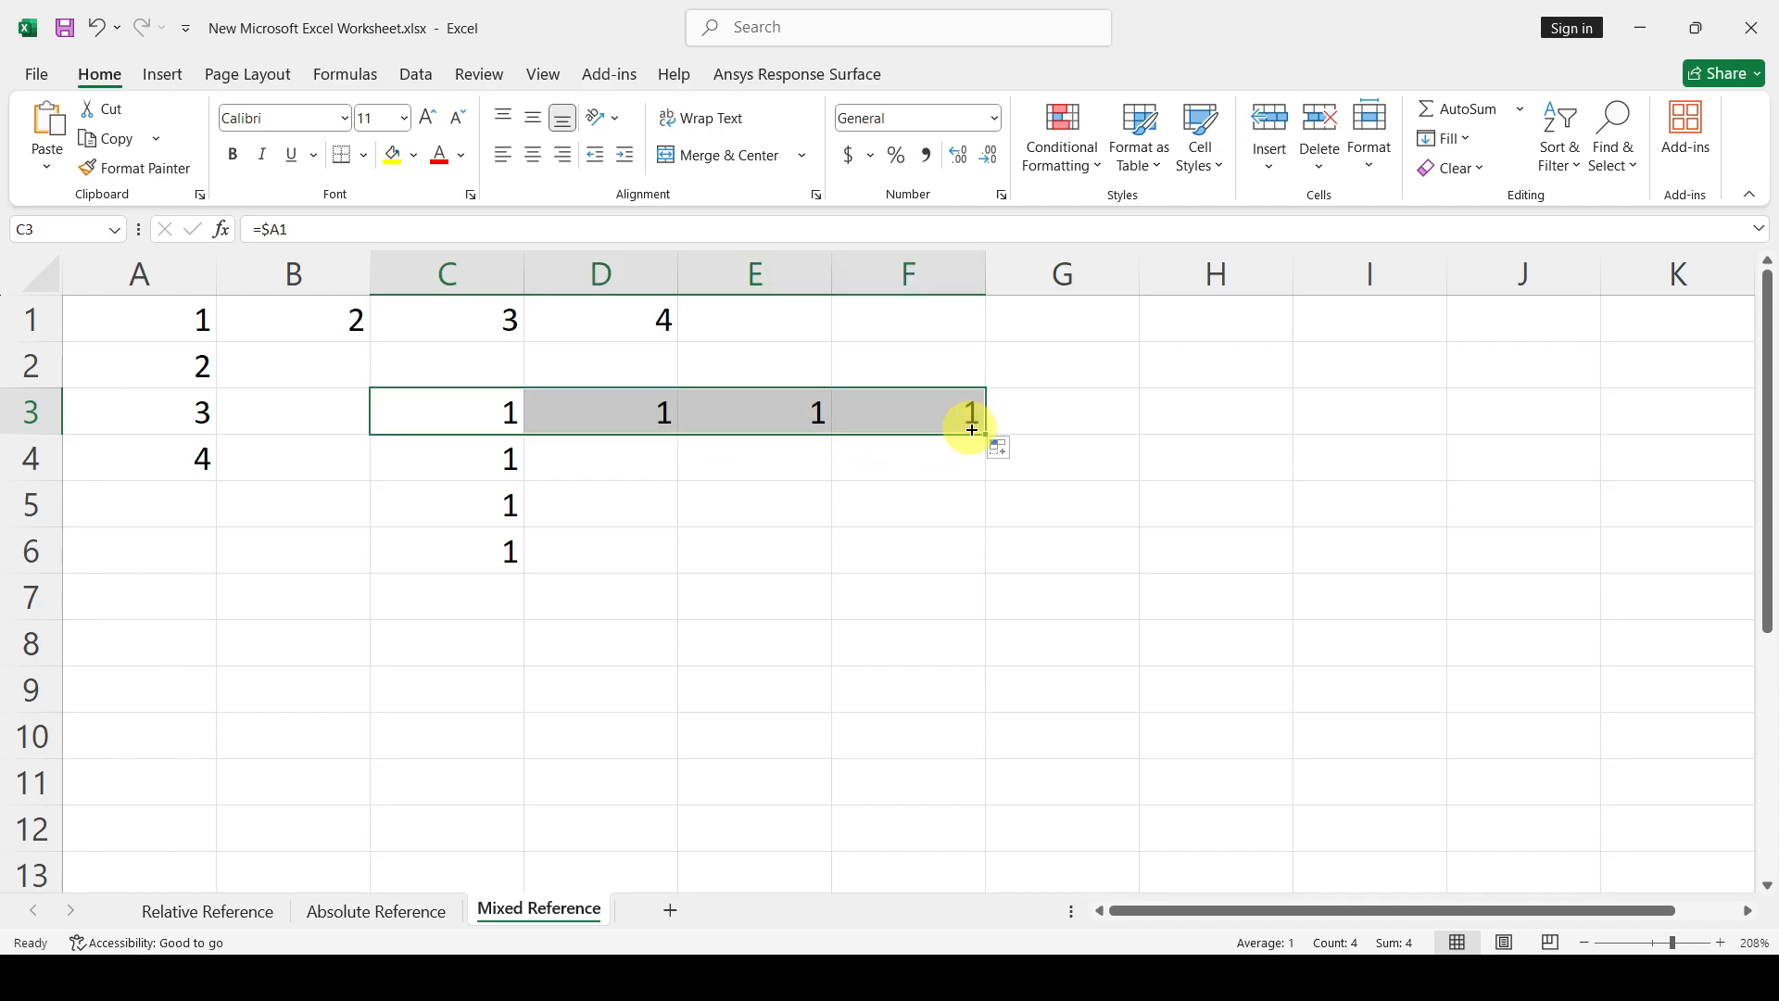
click(504, 422)
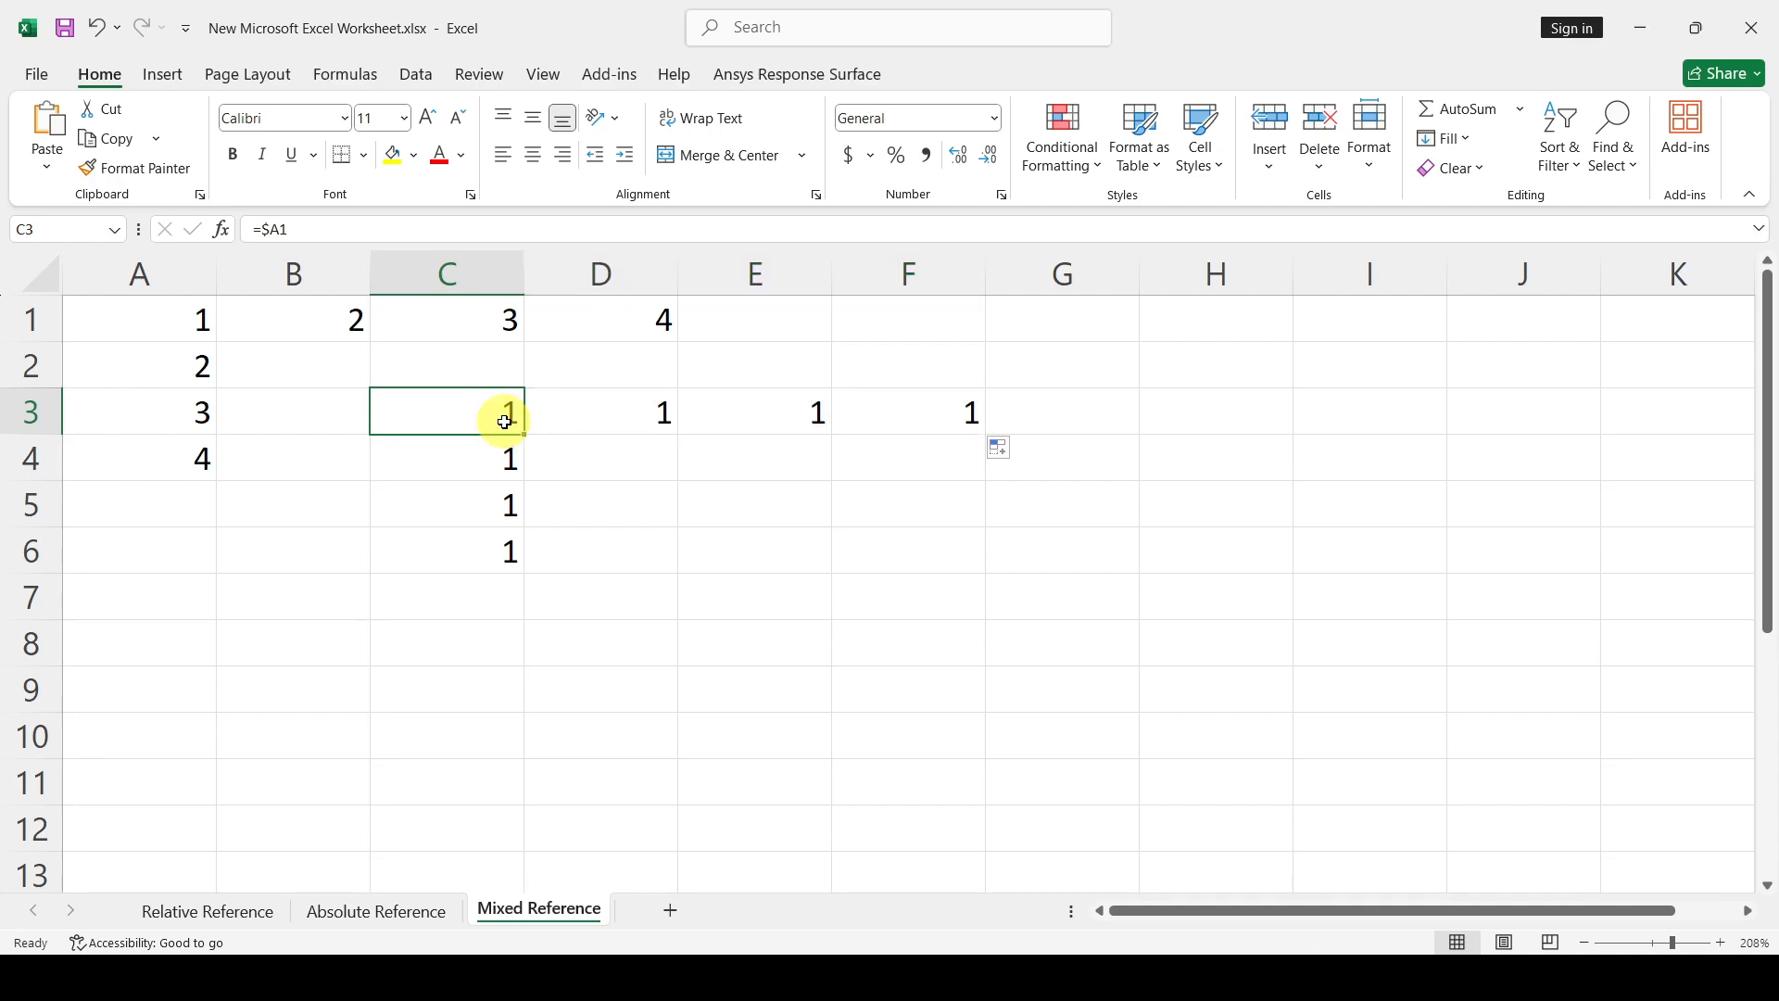
drag(522, 433, 525, 557)
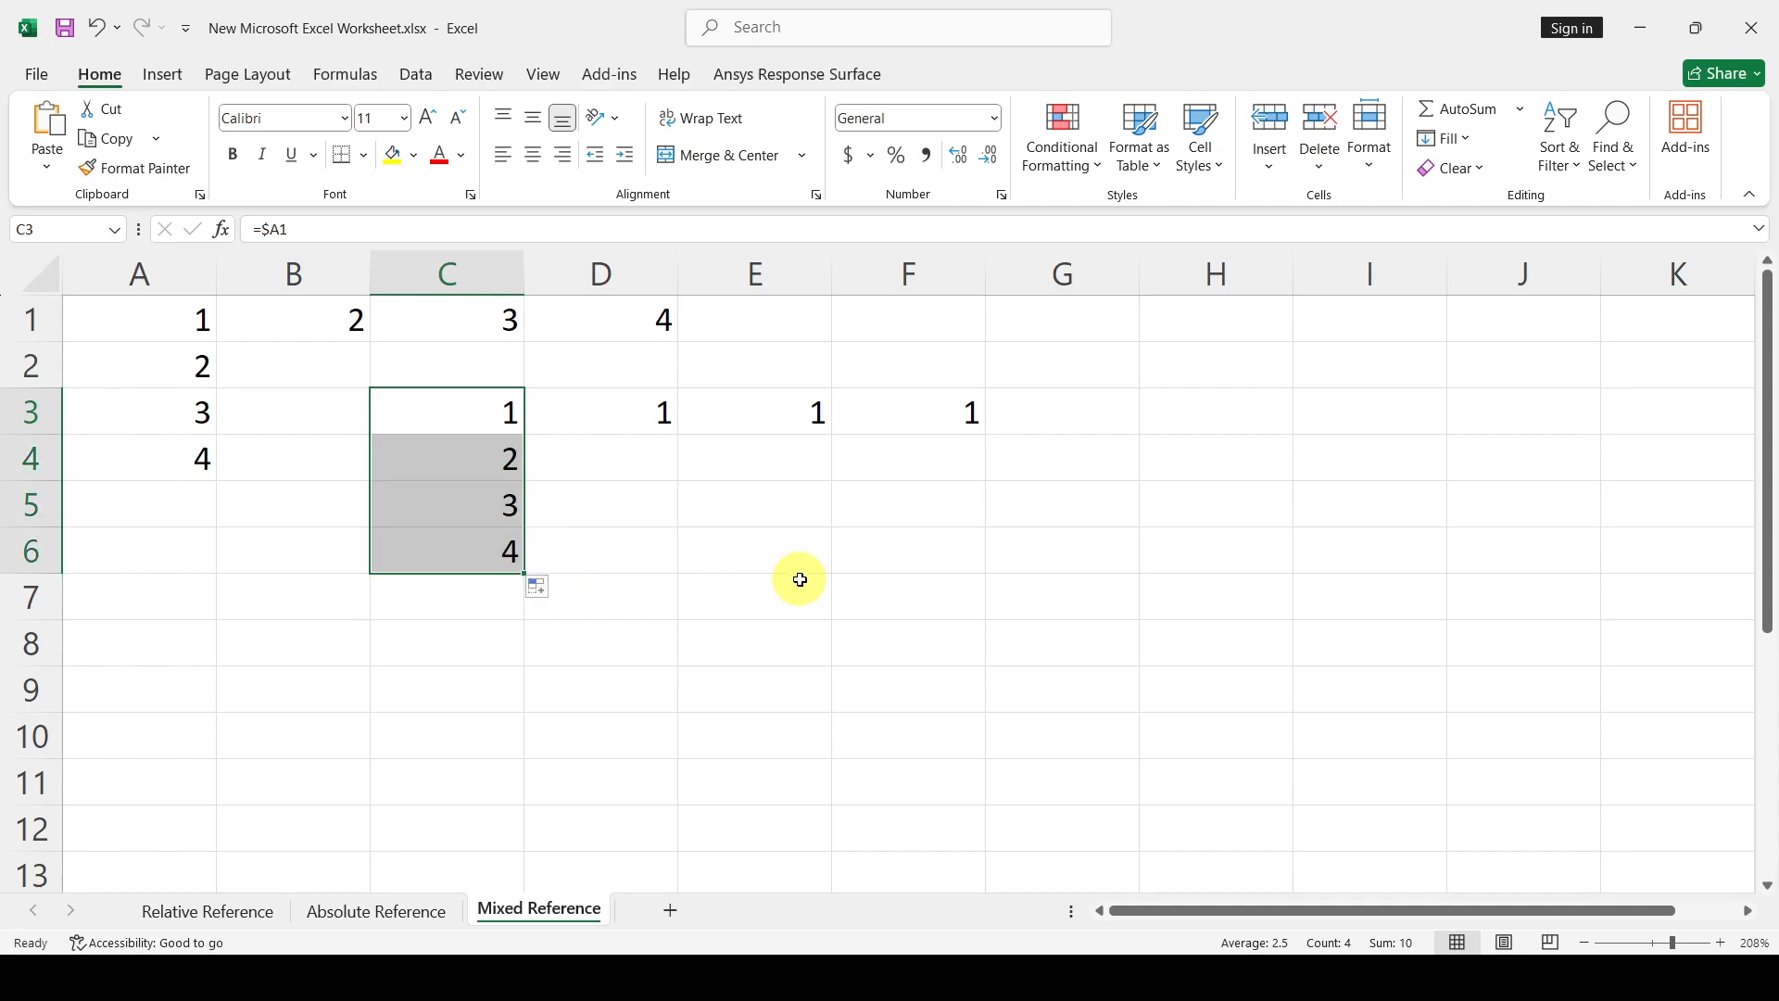